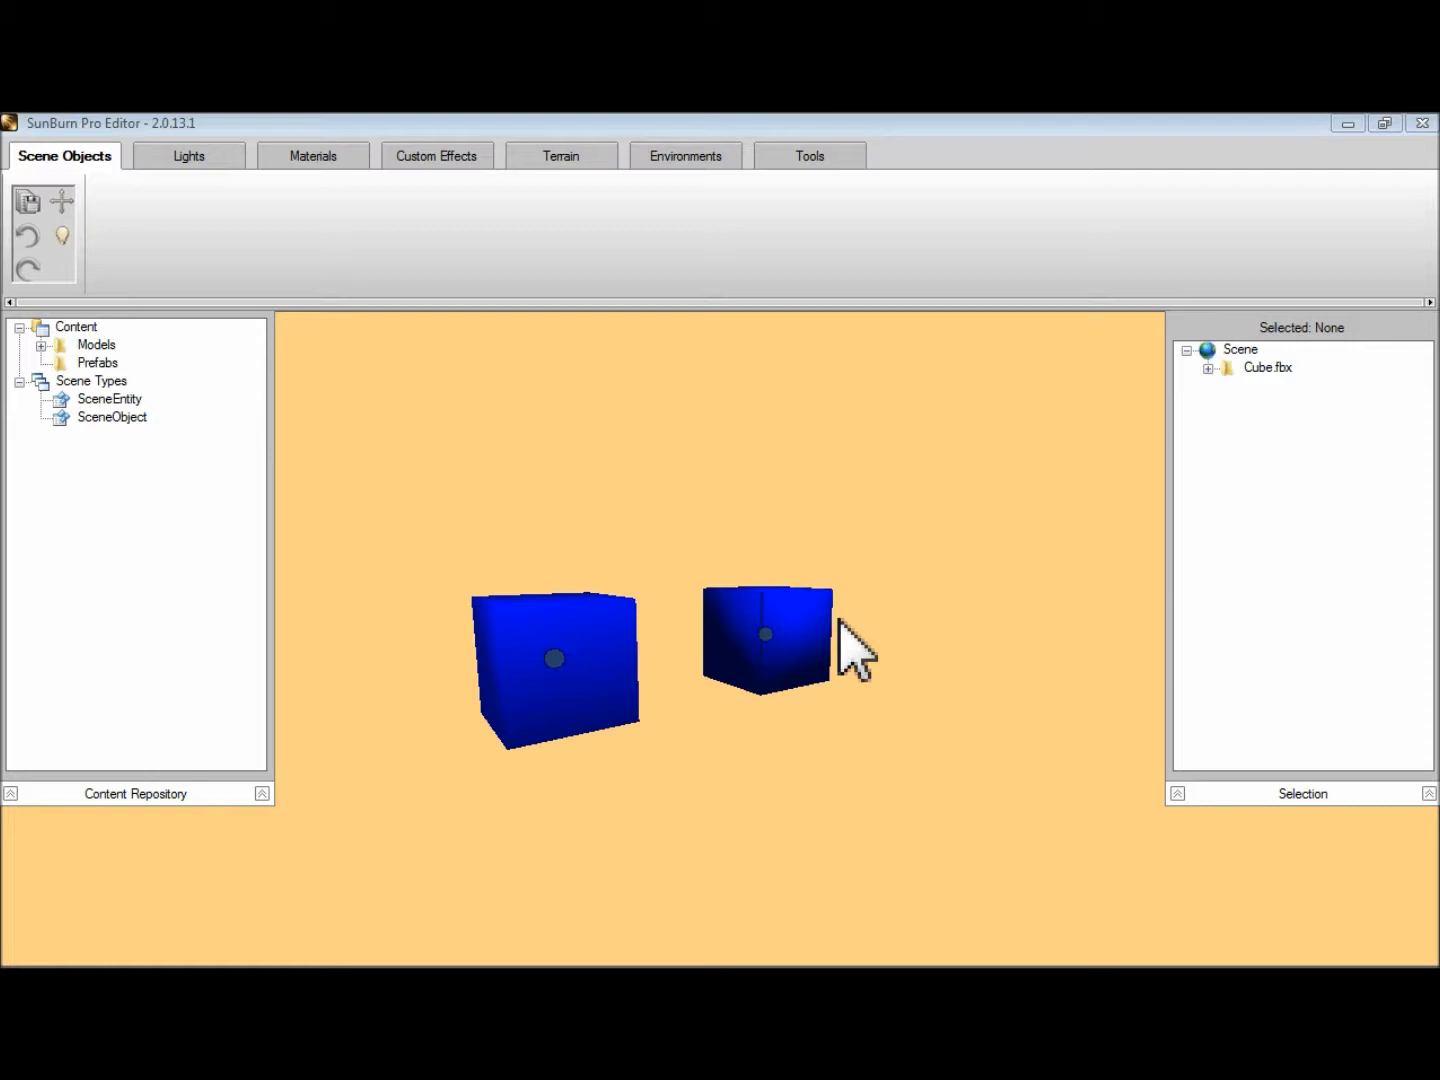
# Raise the Cube object slightly in the scene, and select the CubeNoLightmap.fbx object for comparison.
pyautogui.click(1208, 368)
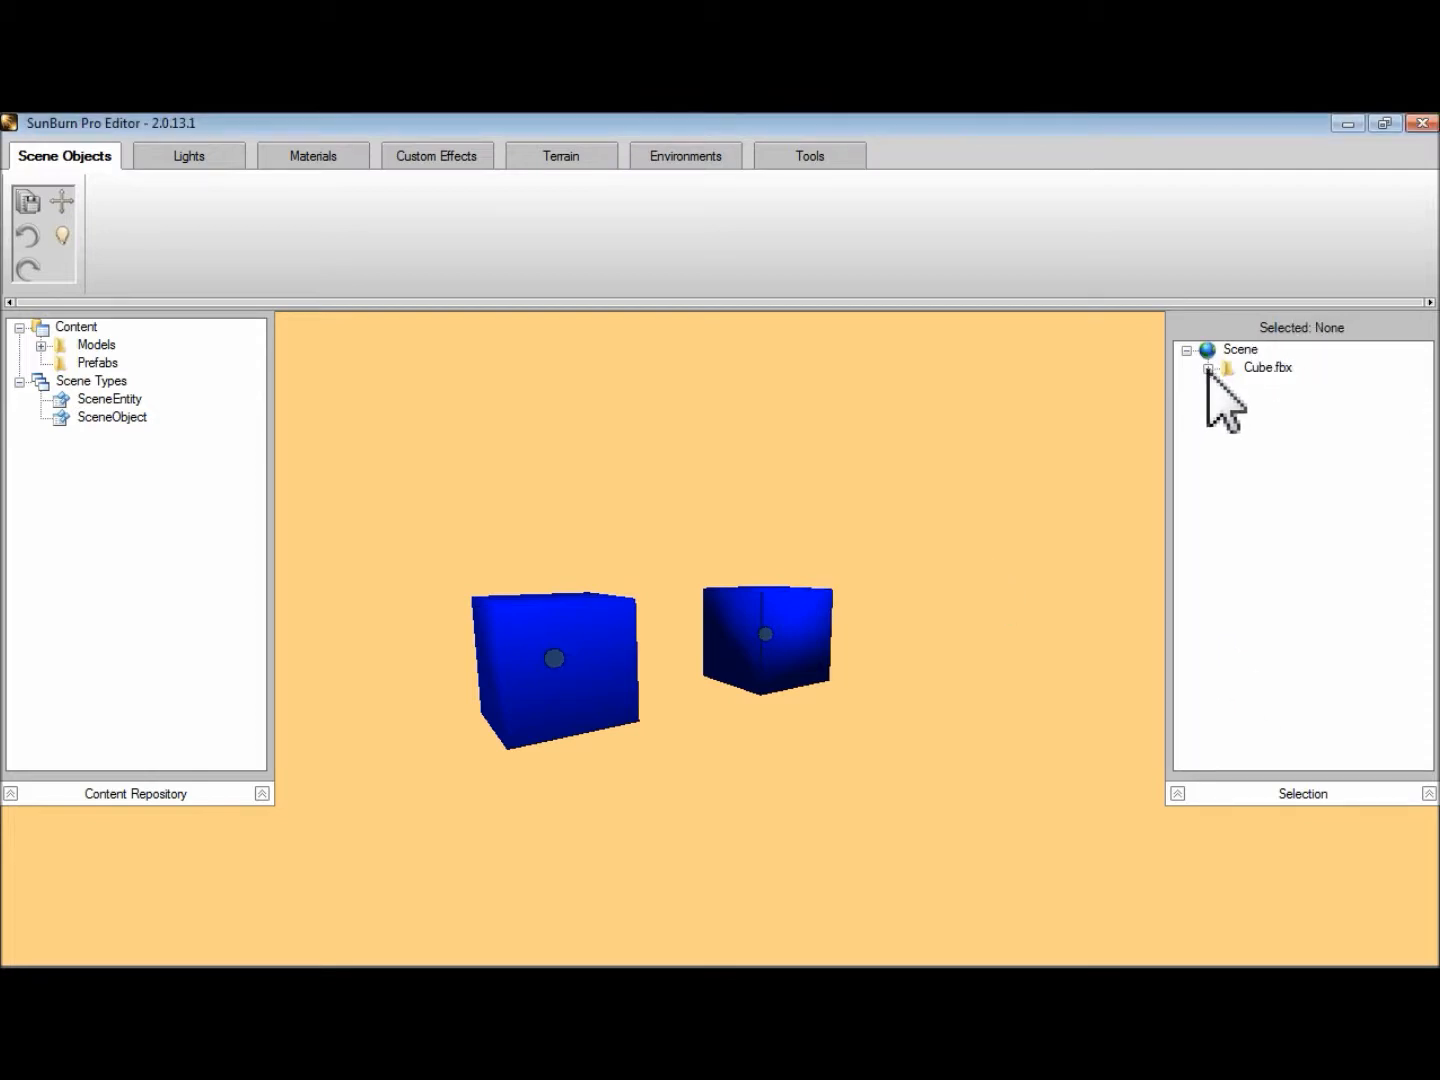
pyautogui.click(1262, 390)
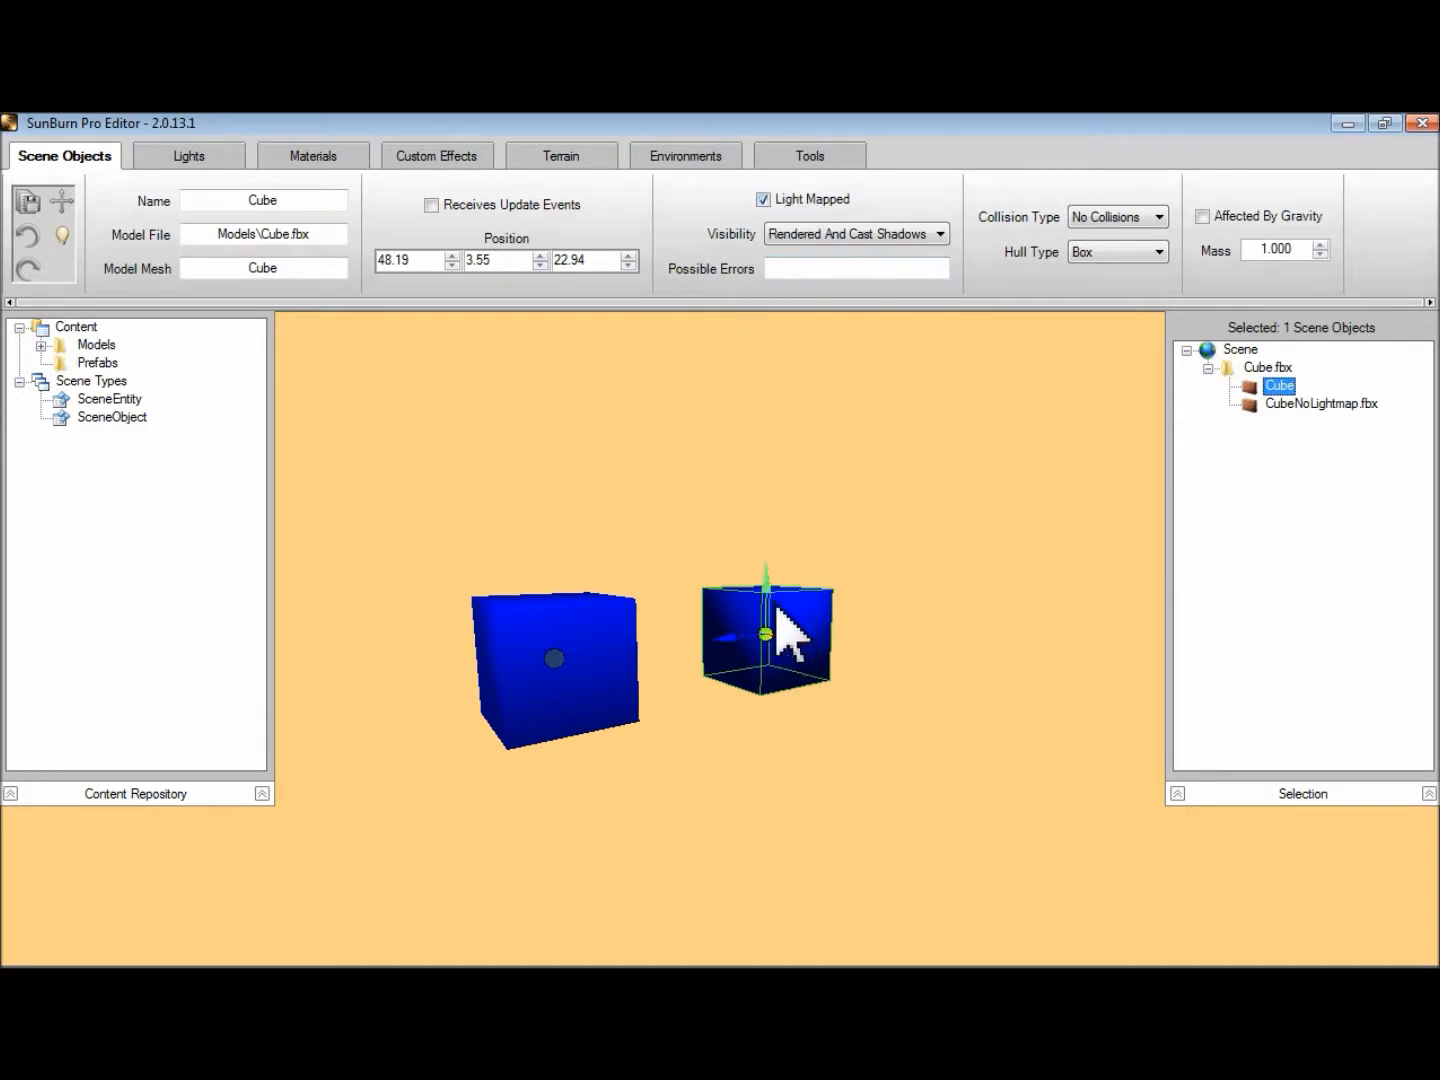
pyautogui.moveTo(775, 601); pyautogui.dragTo(764, 560)
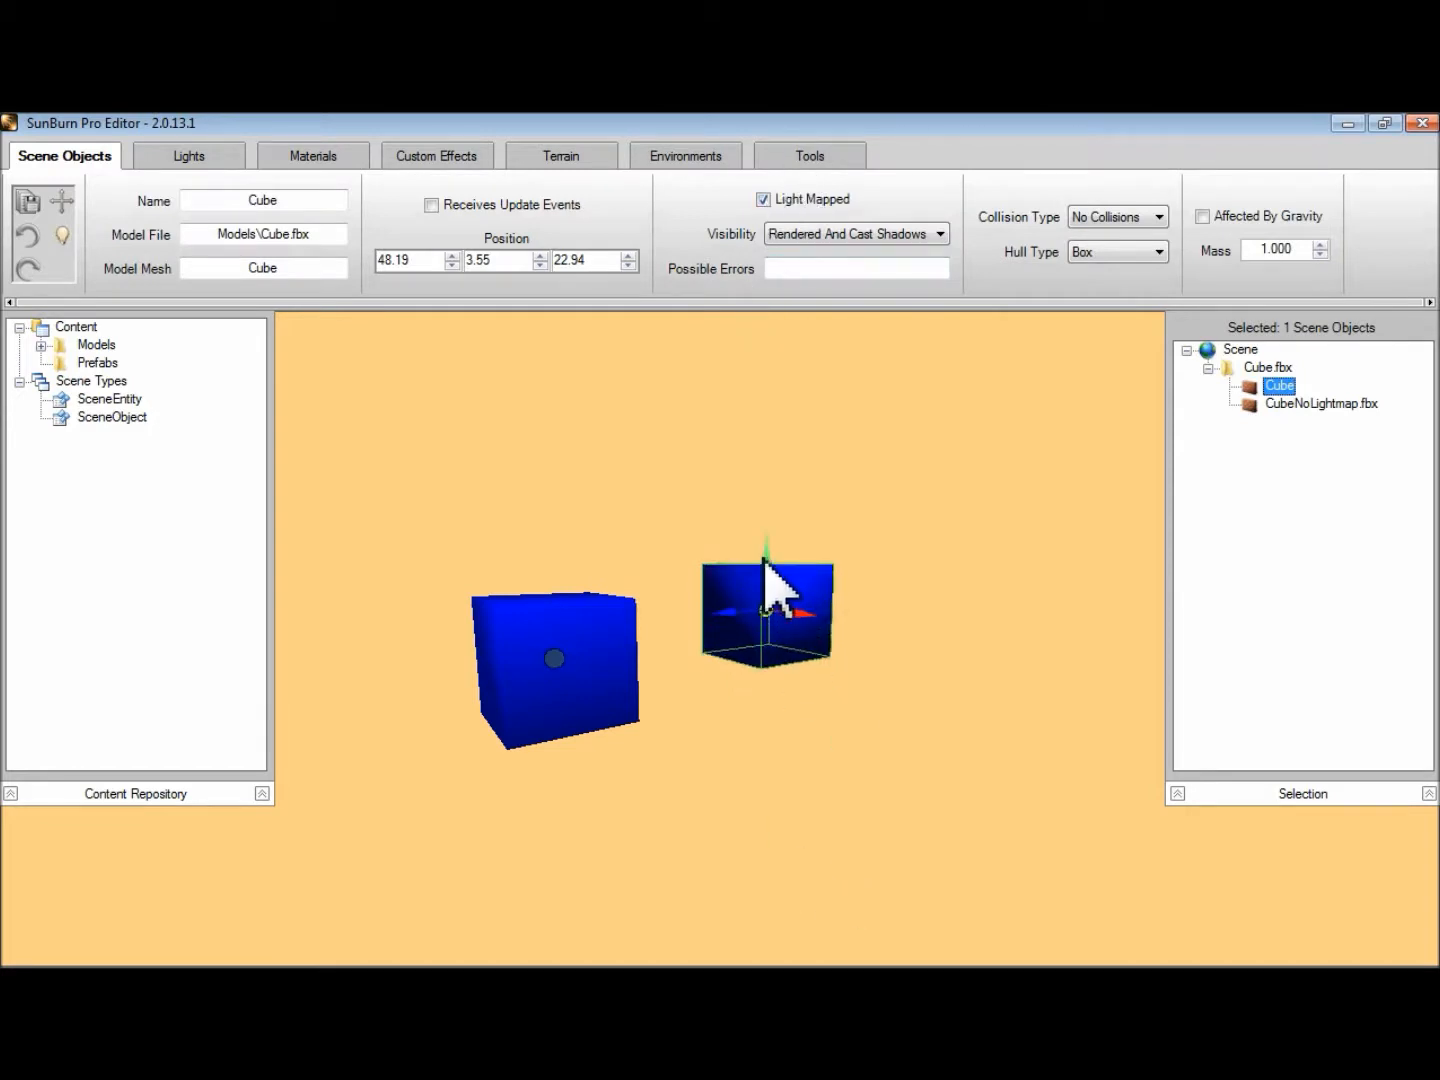
pyautogui.click(1333, 405)
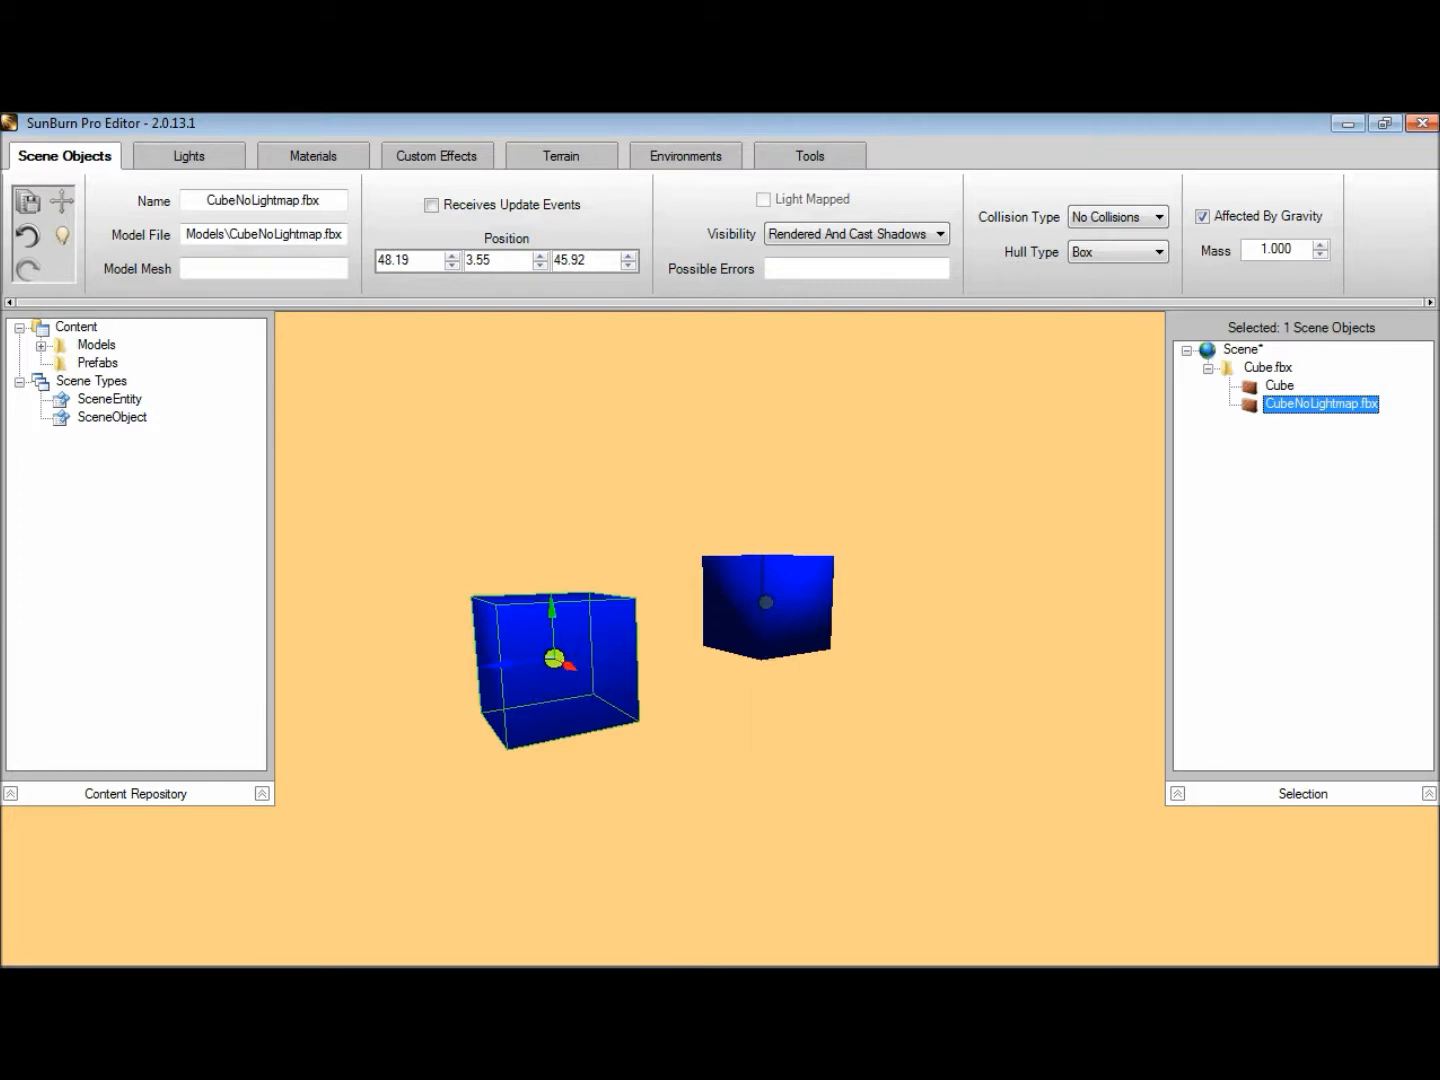
# Switch to Blender and add a second UV texture named Lightmap to the cube.
pyautogui.click(740, 944)
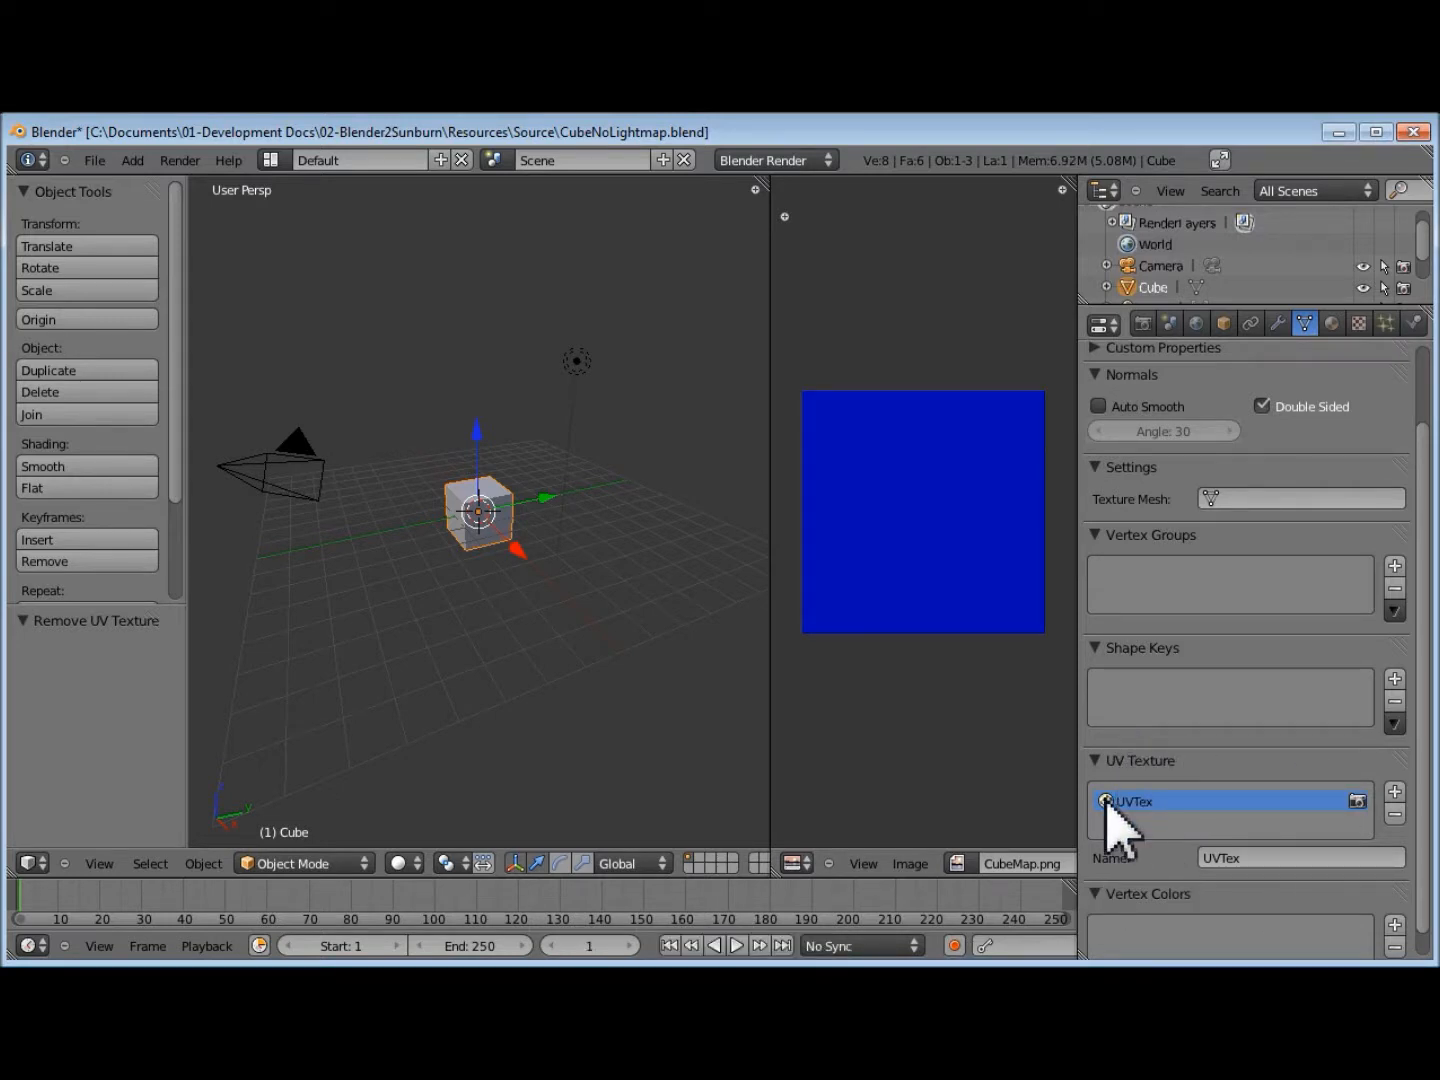
pyautogui.click(1394, 791)
pyautogui.click(1291, 858)
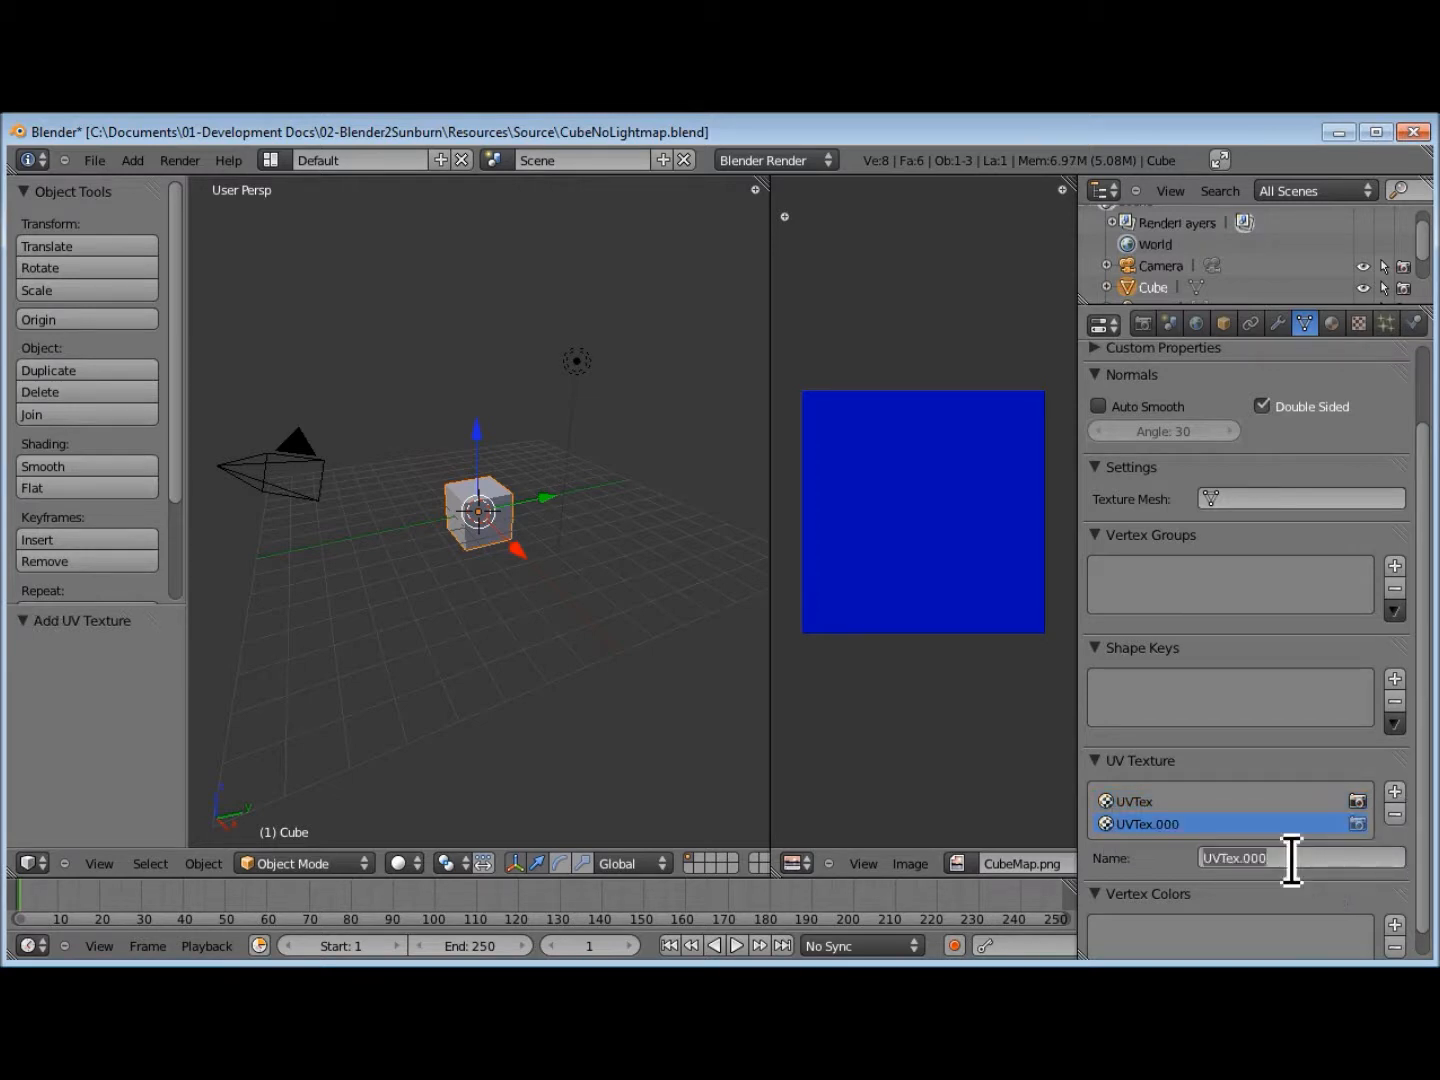
pyautogui.write('Lightmap')
pyautogui.press('Return')
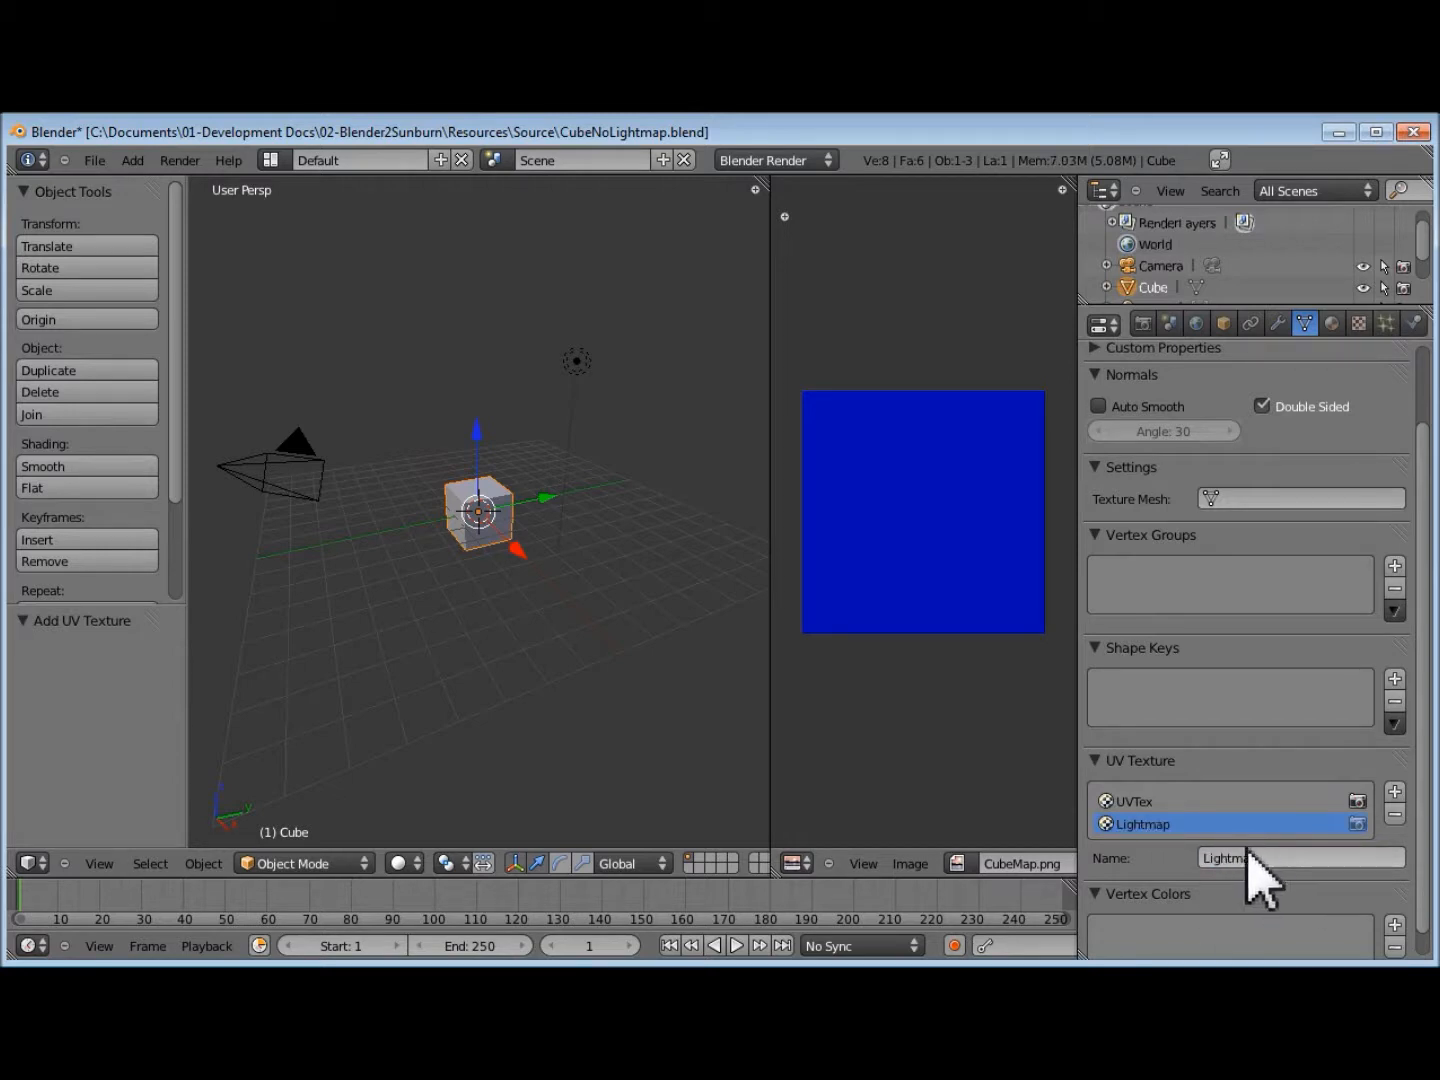
# Unwrap the cube in Edit Mode with Smart Project while the Lightmap UV texture is active.
pyautogui.click(1135, 801)
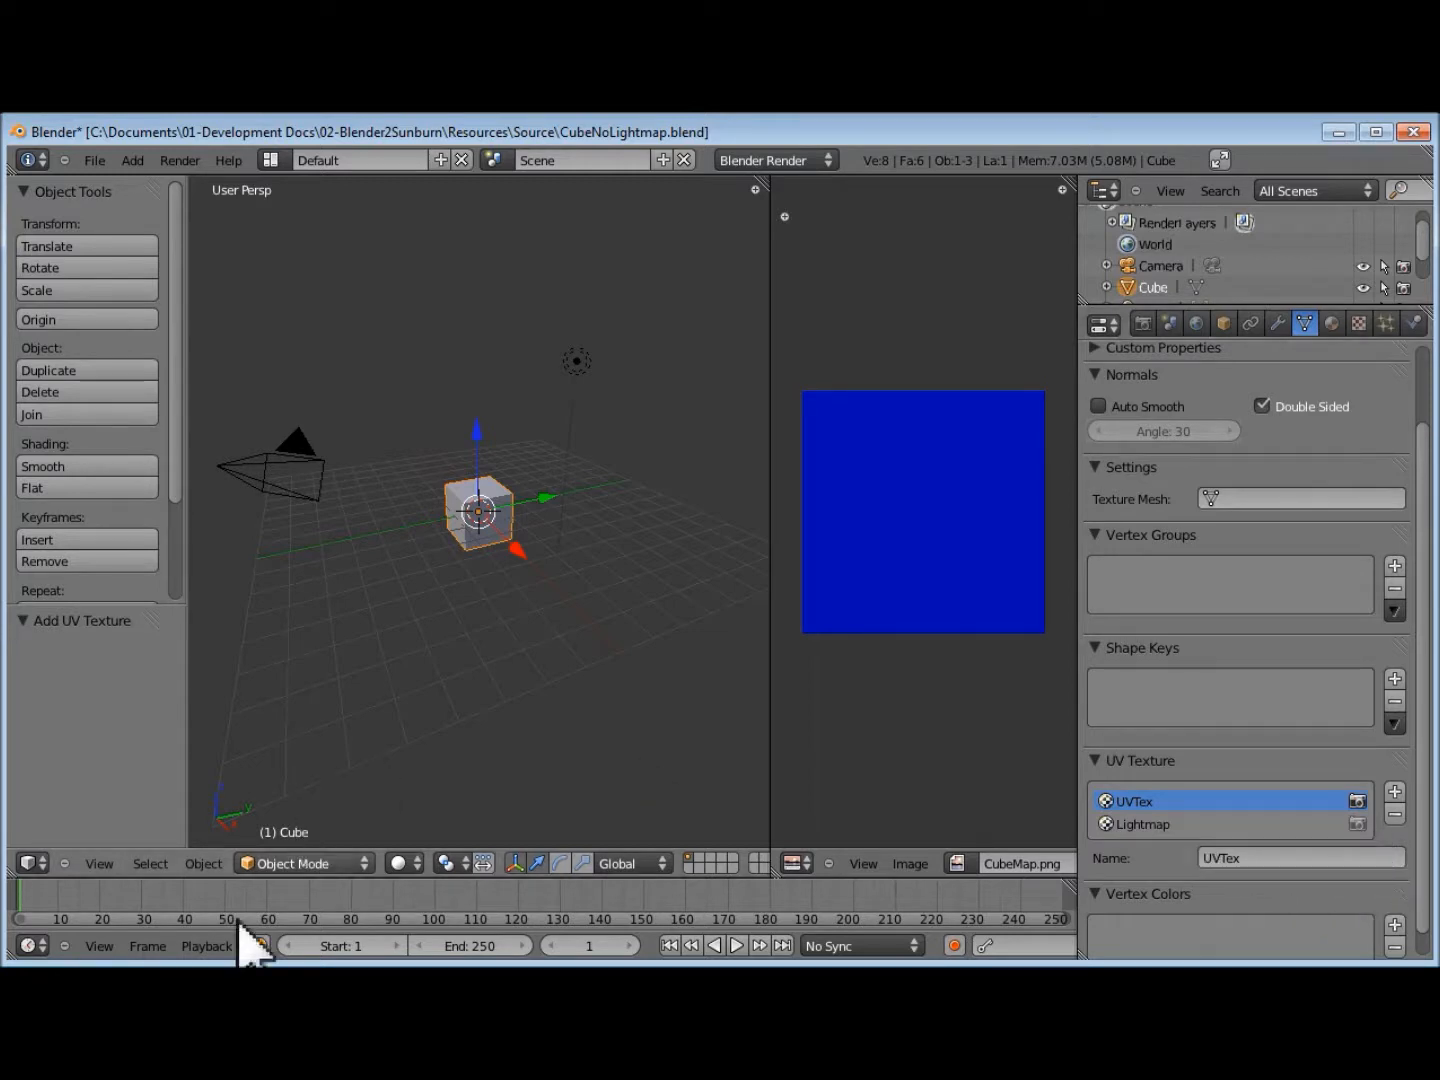
pyautogui.click(302, 863)
pyautogui.click(305, 818)
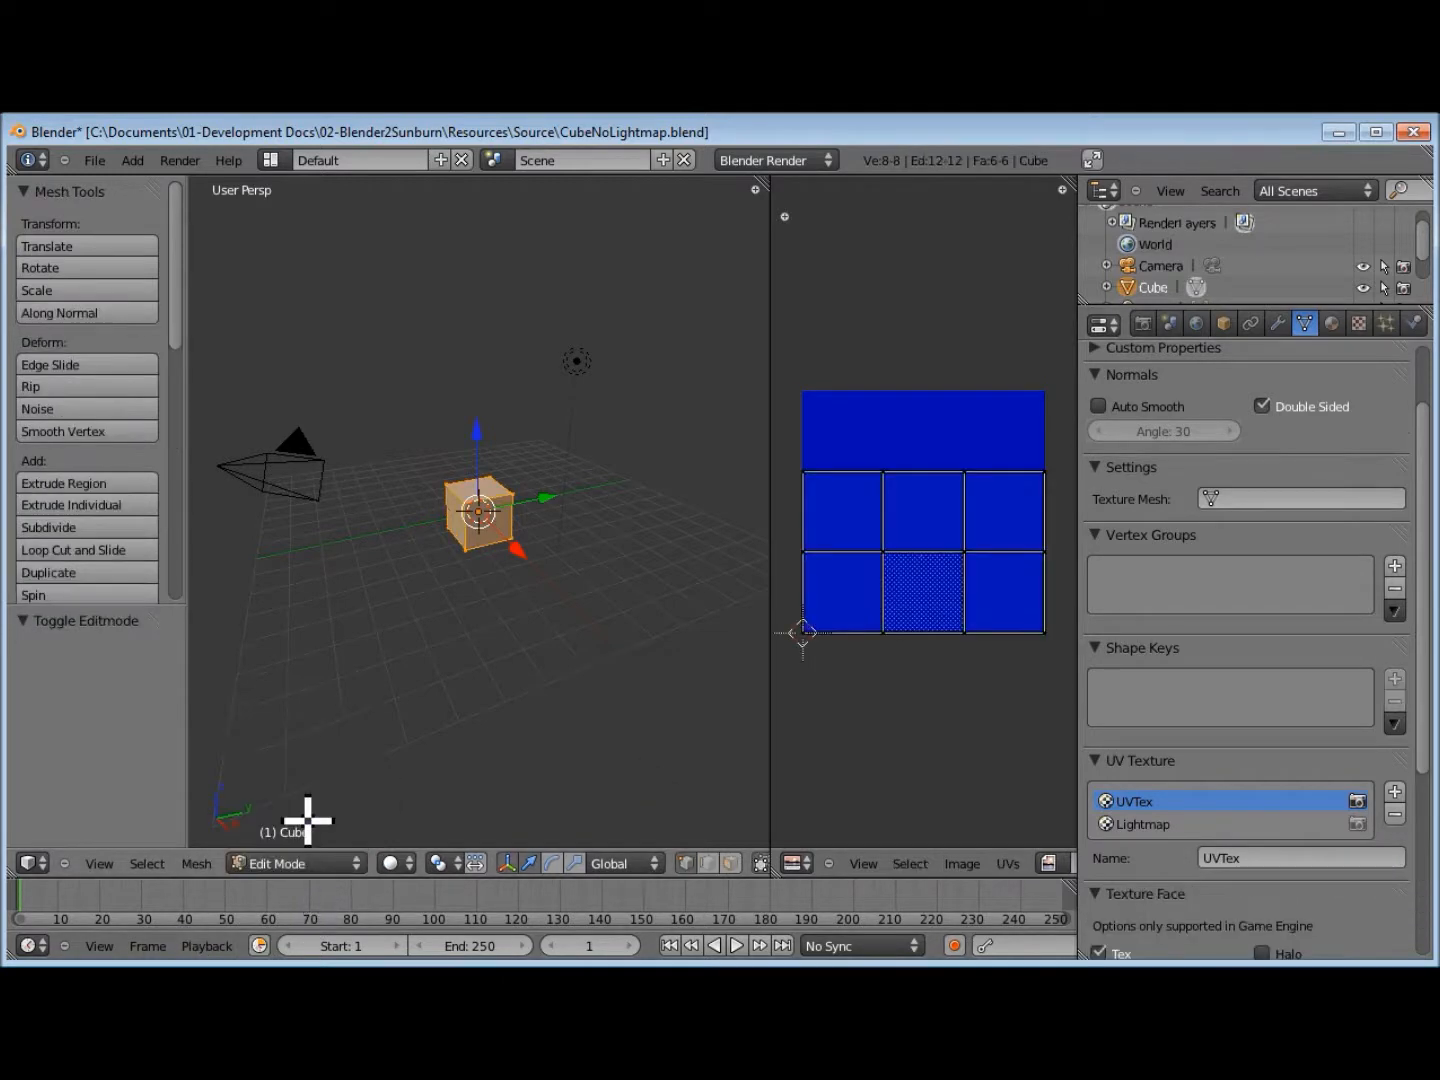
pyautogui.click(1150, 824)
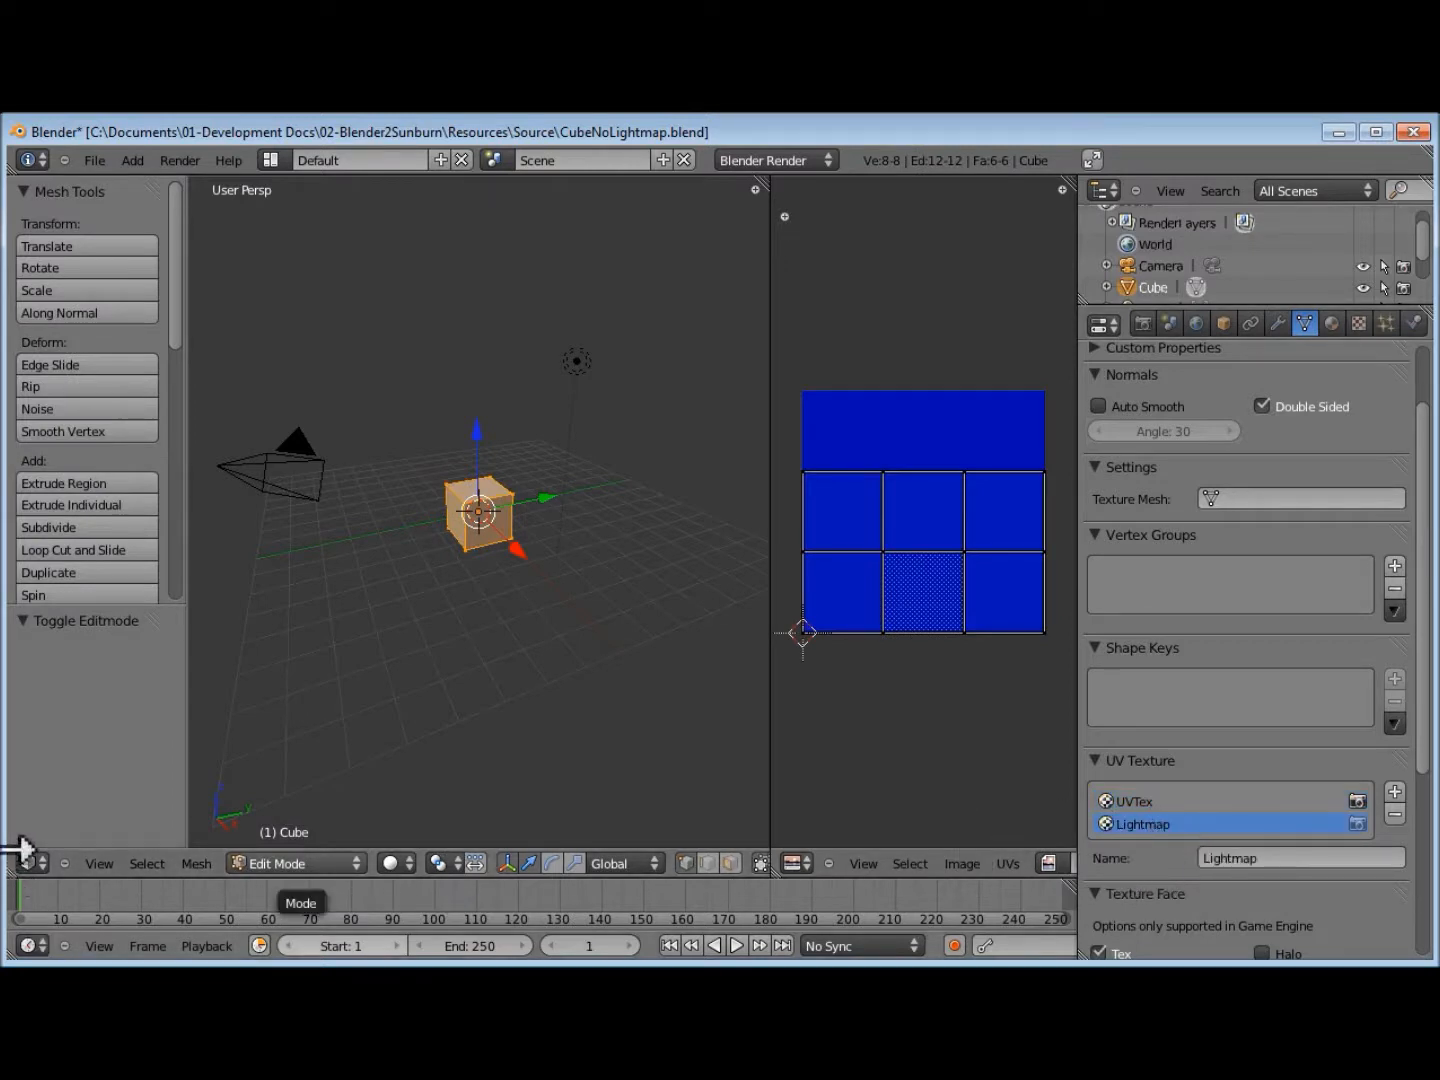
pyautogui.click(196, 863)
pyautogui.moveTo(243, 720)
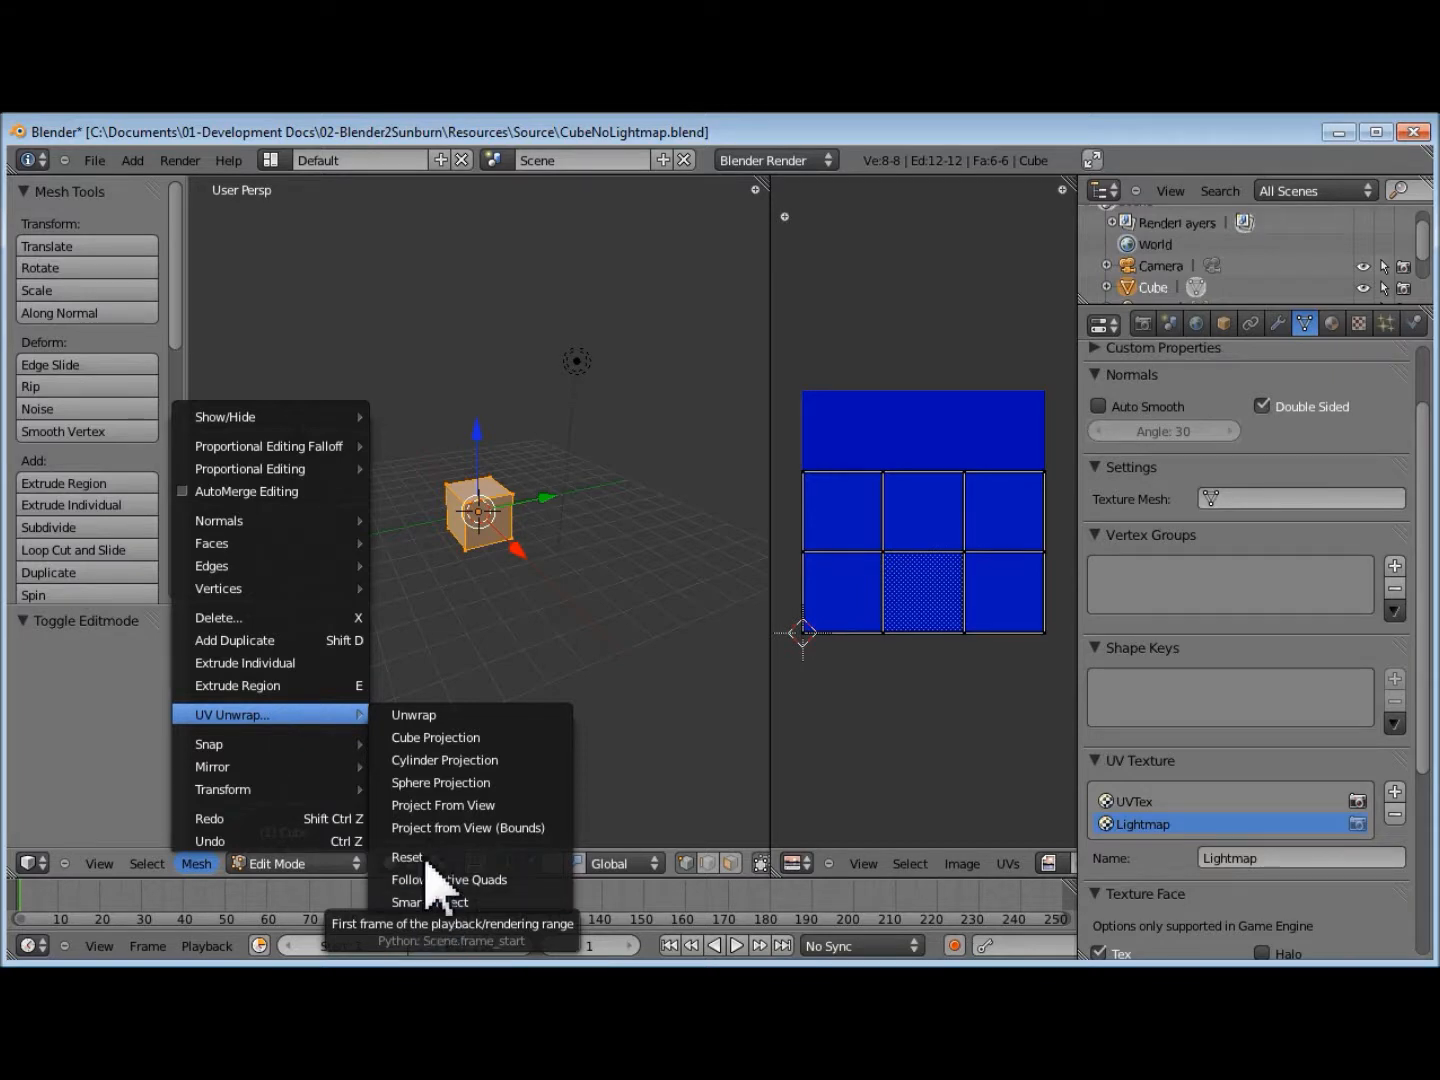
pyautogui.click(197, 864)
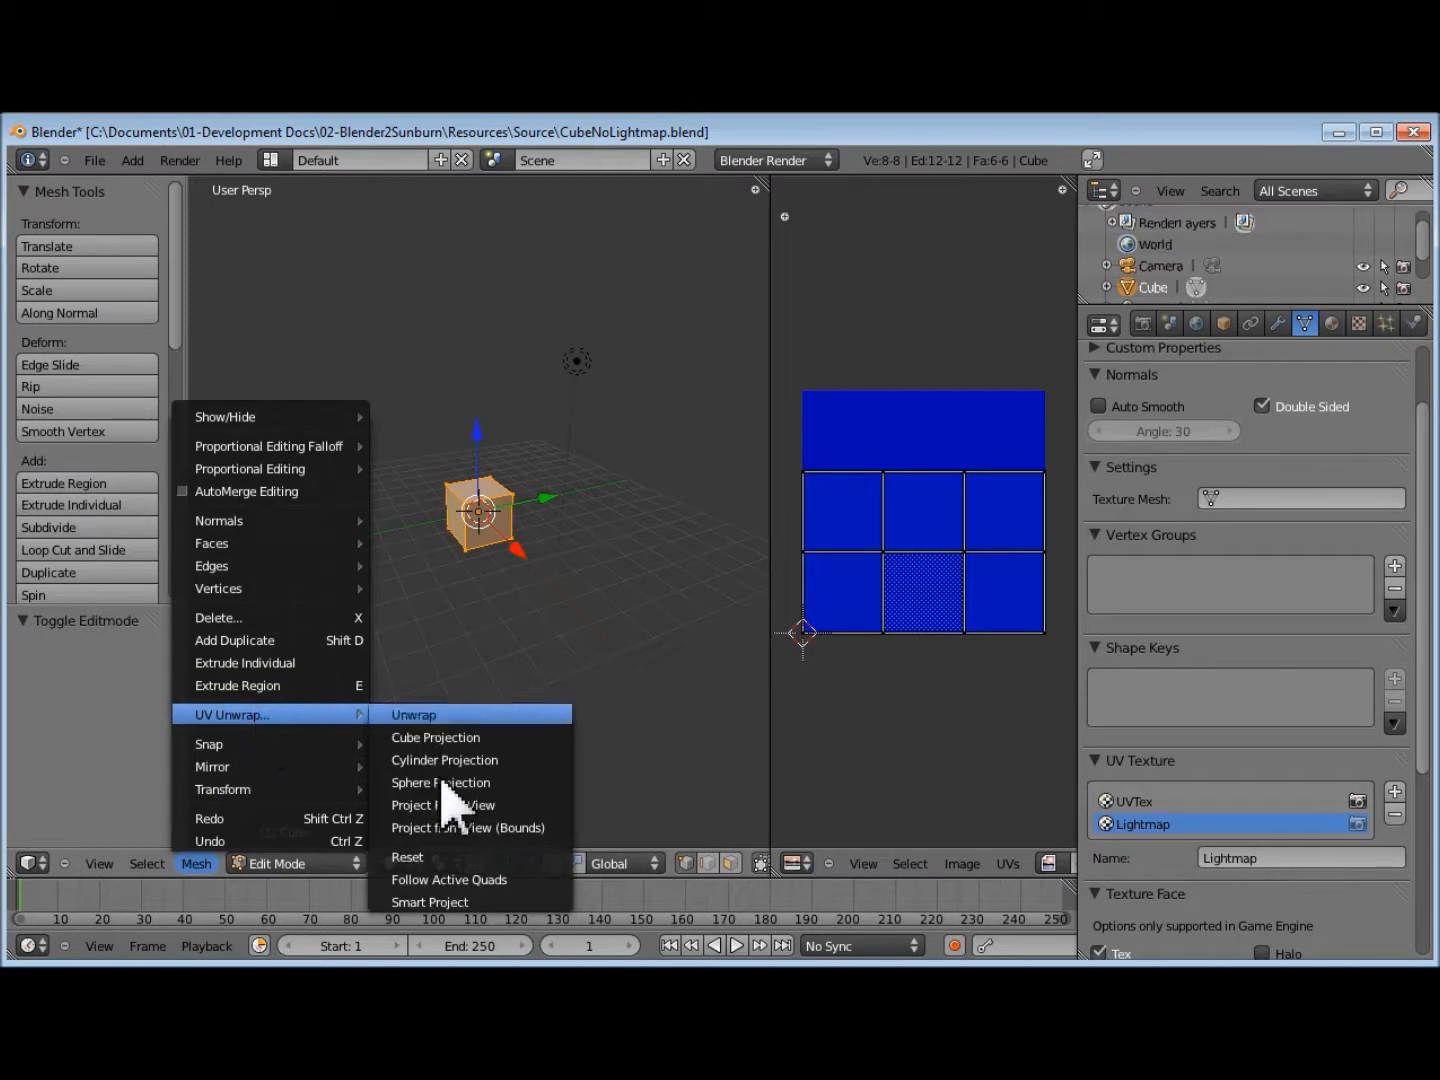
pyautogui.click(437, 902)
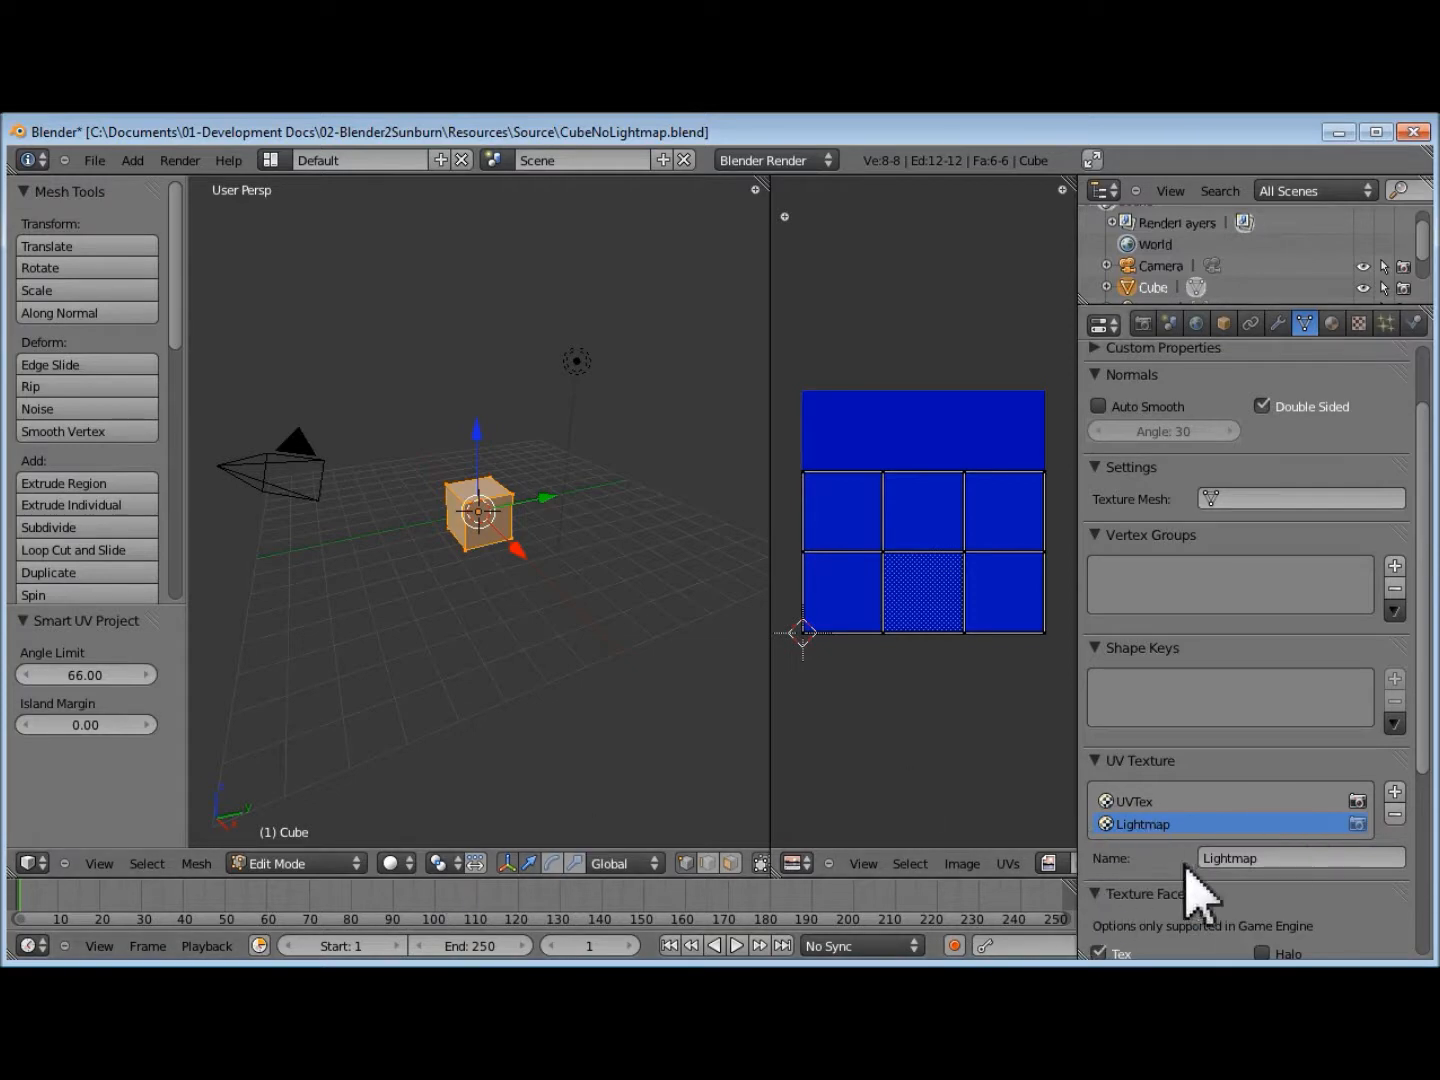
# Save the Blender file and export it as Autodesk FBX to CubeLightmap.fbx in the 00-SunburnTestProjectContent Models folder.
pyautogui.click(97, 161)
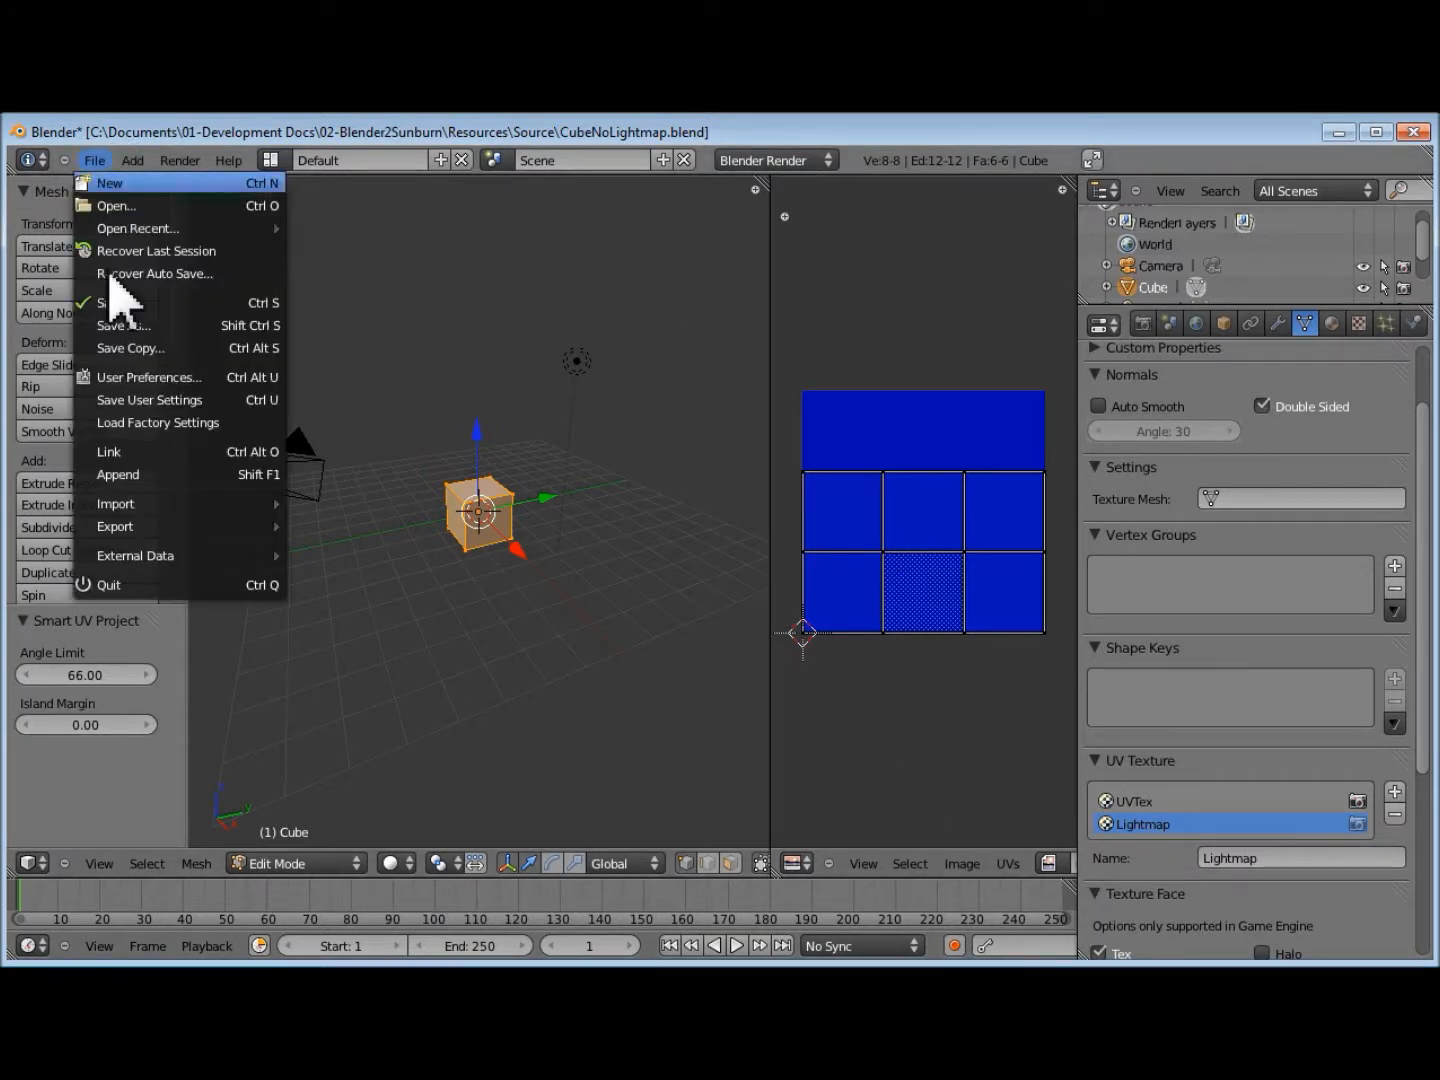
pyautogui.click(112, 302)
pyautogui.click(95, 161)
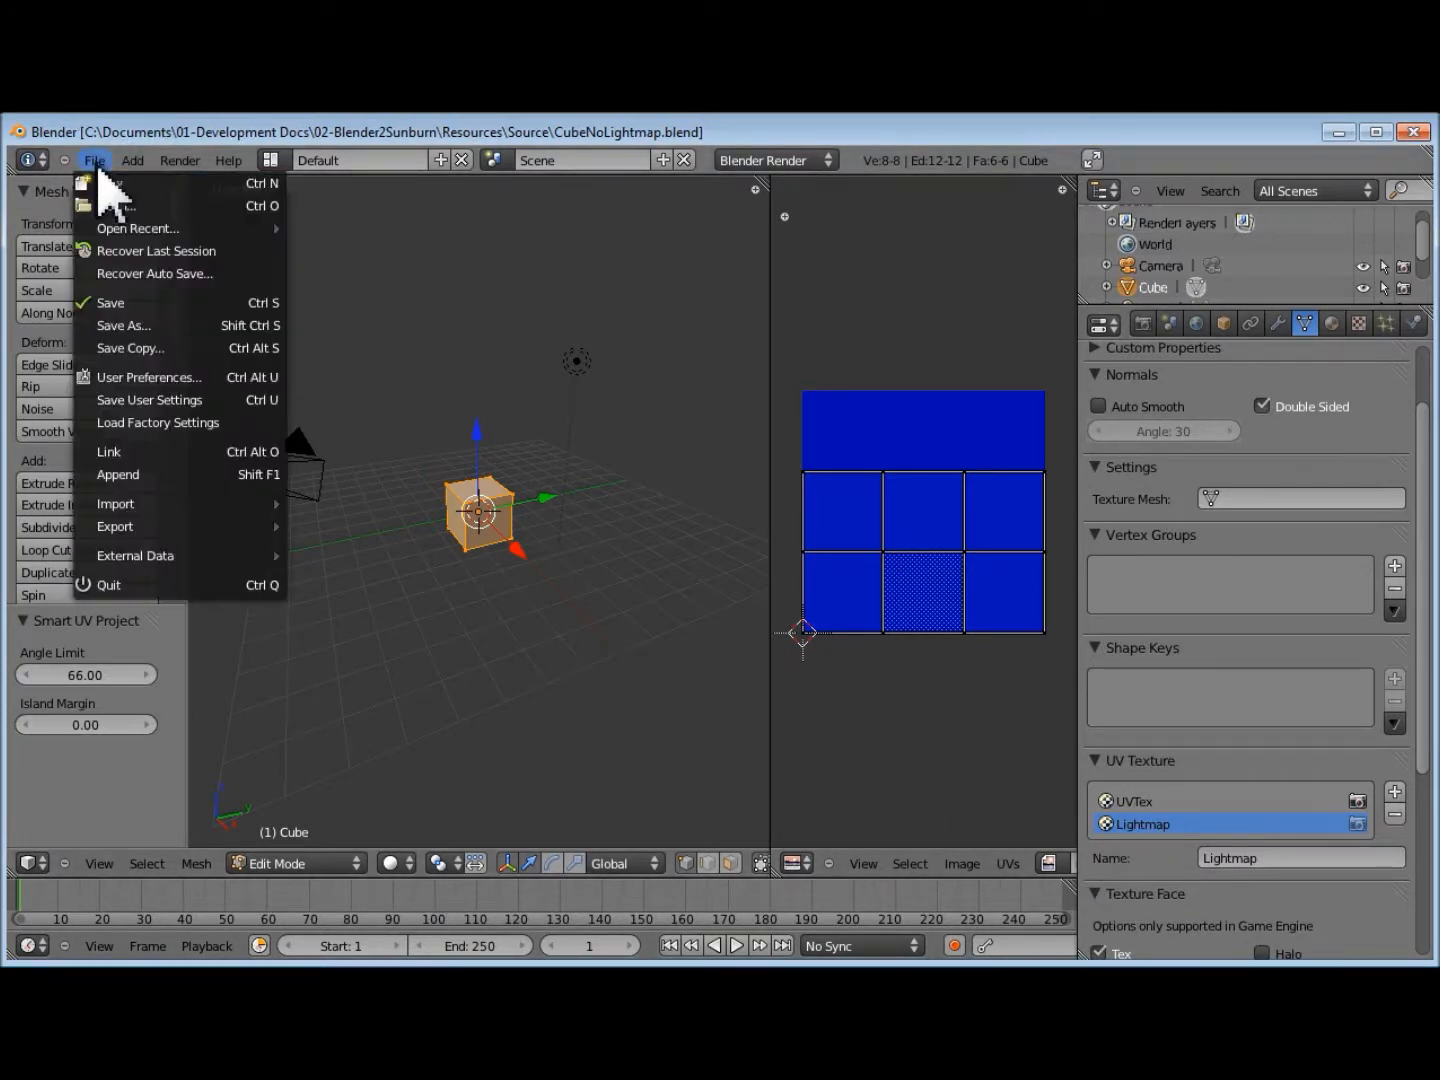
pyautogui.moveTo(155, 528)
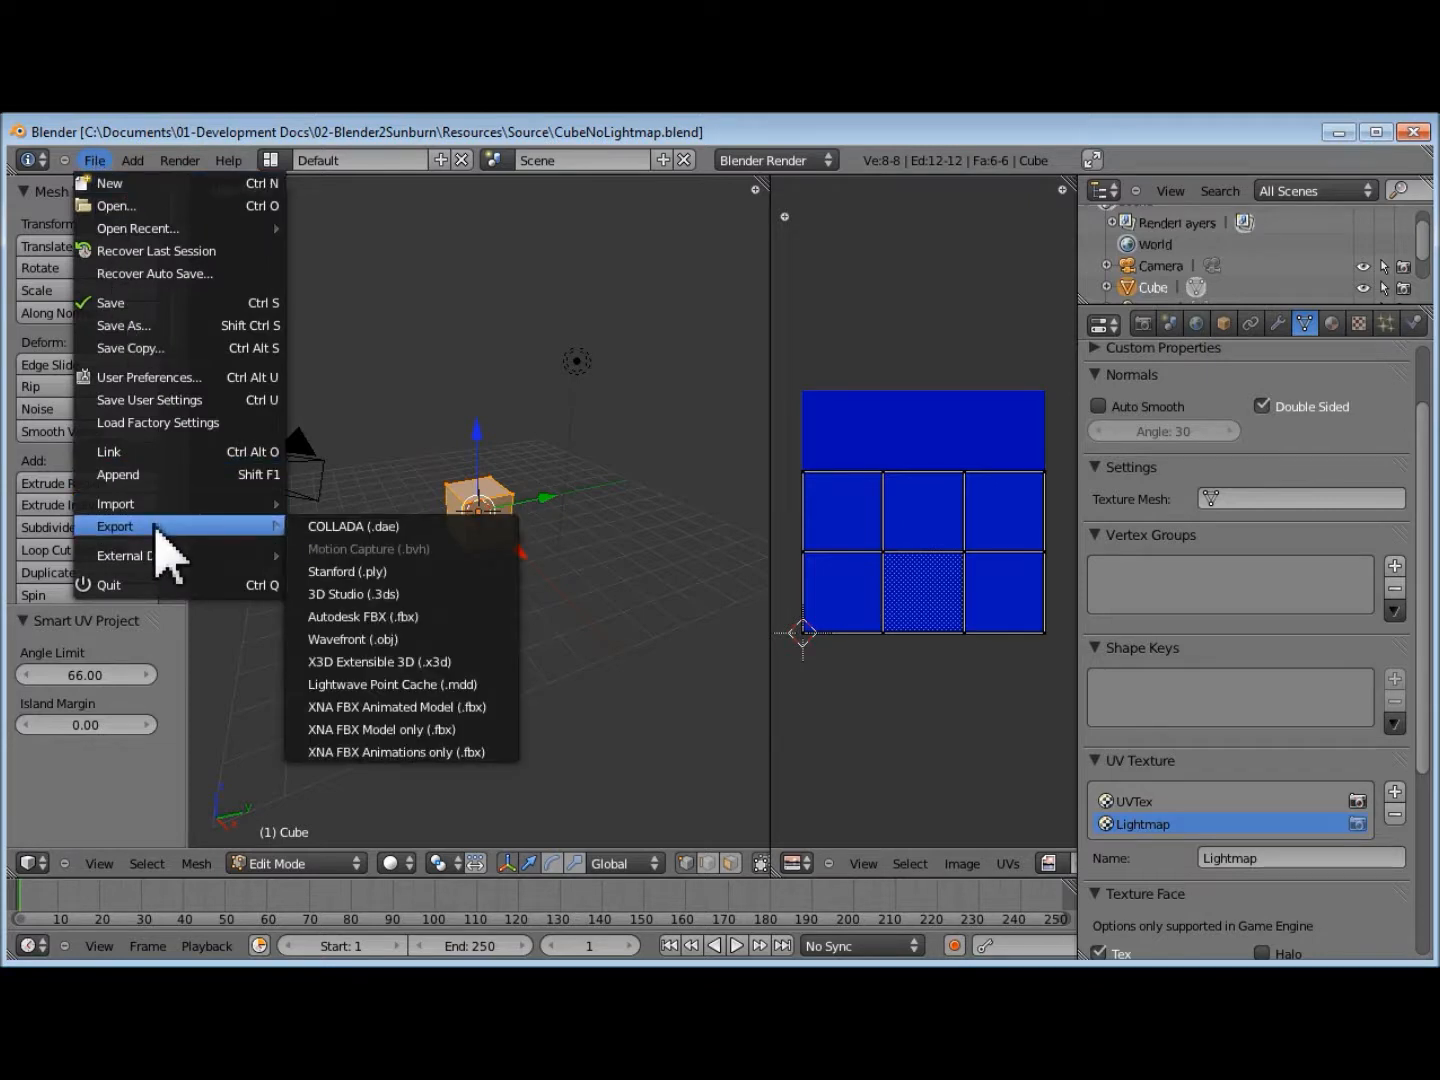
pyautogui.click(352, 616)
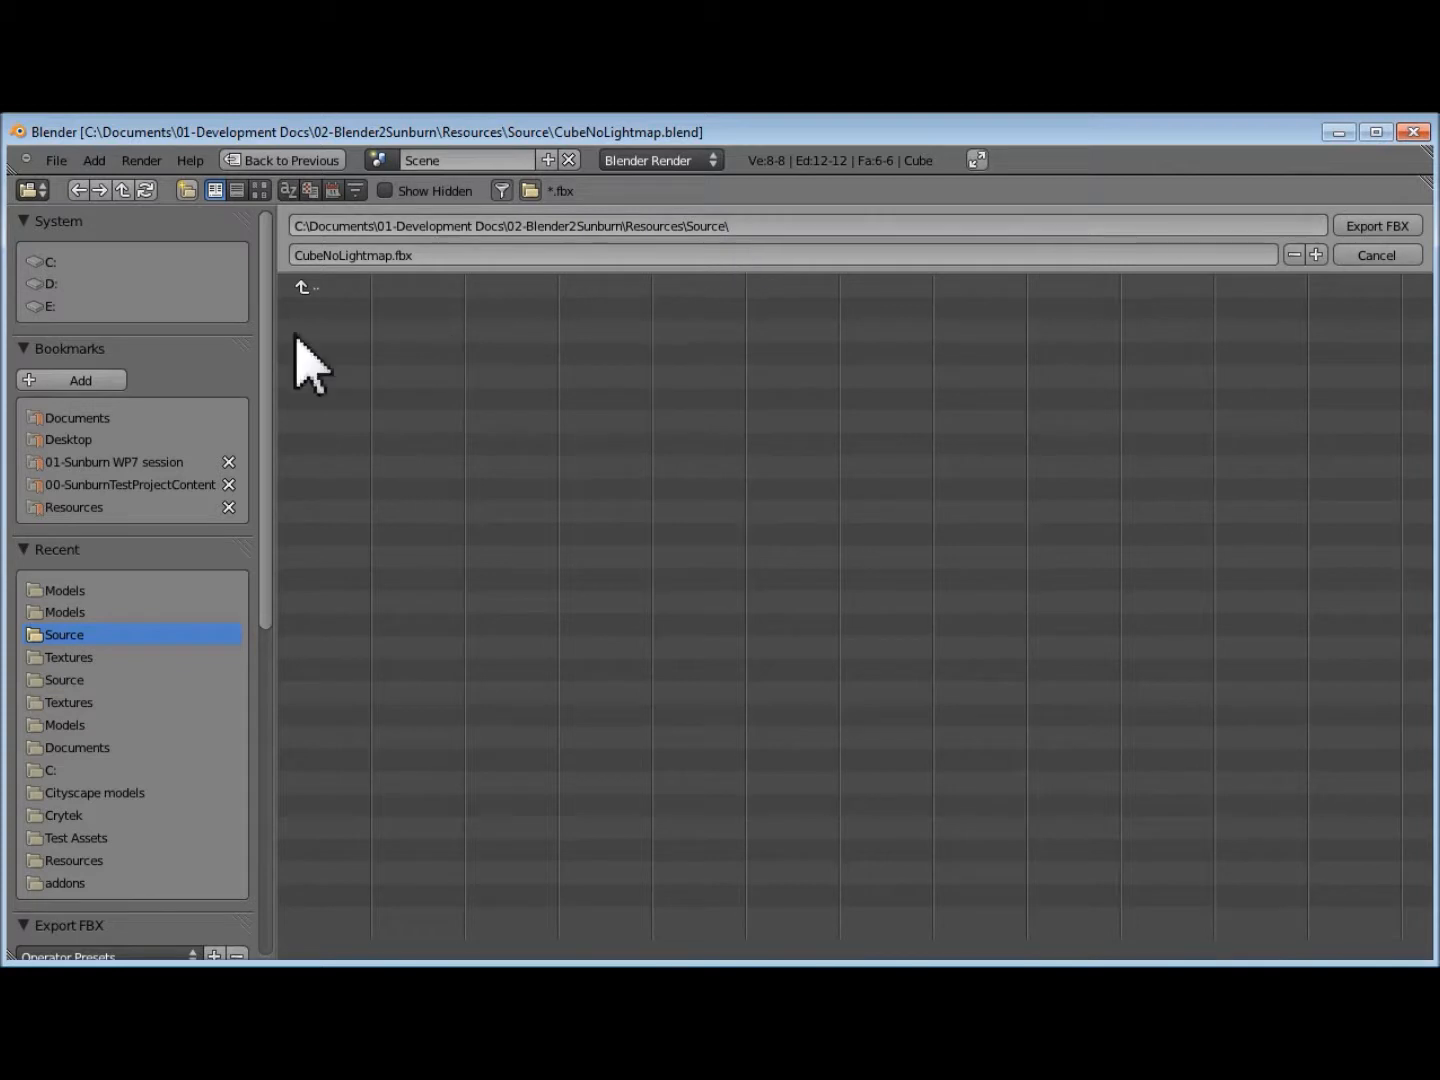
pyautogui.click(120, 486)
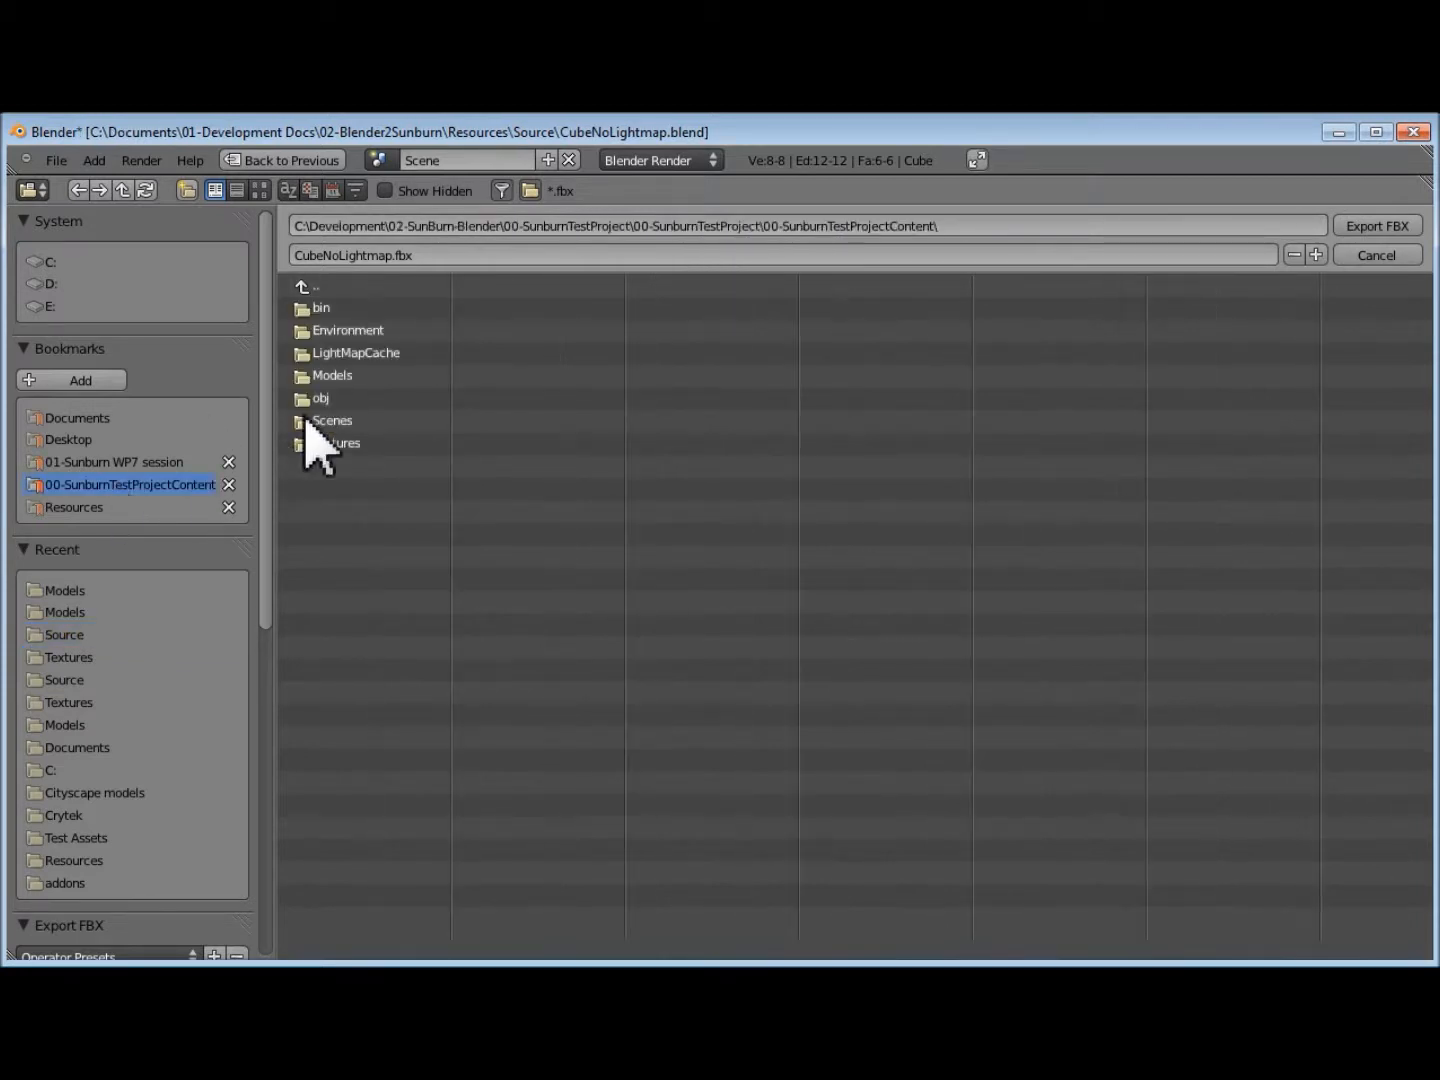
pyautogui.click(333, 376)
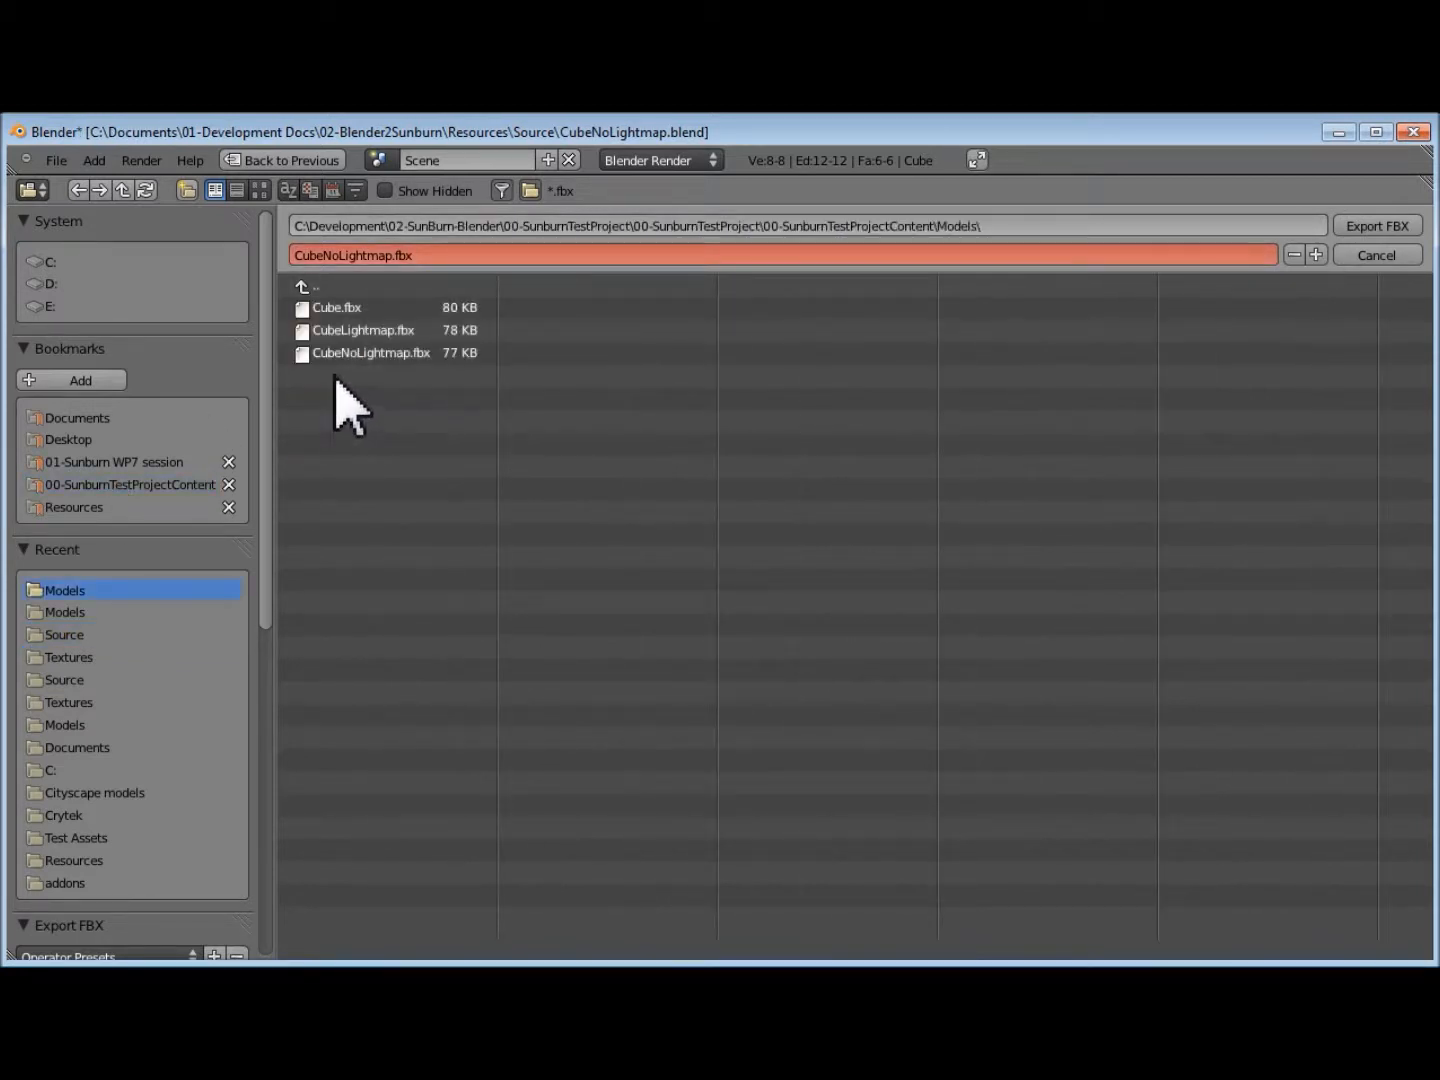
pyautogui.doubleClick(340, 330)
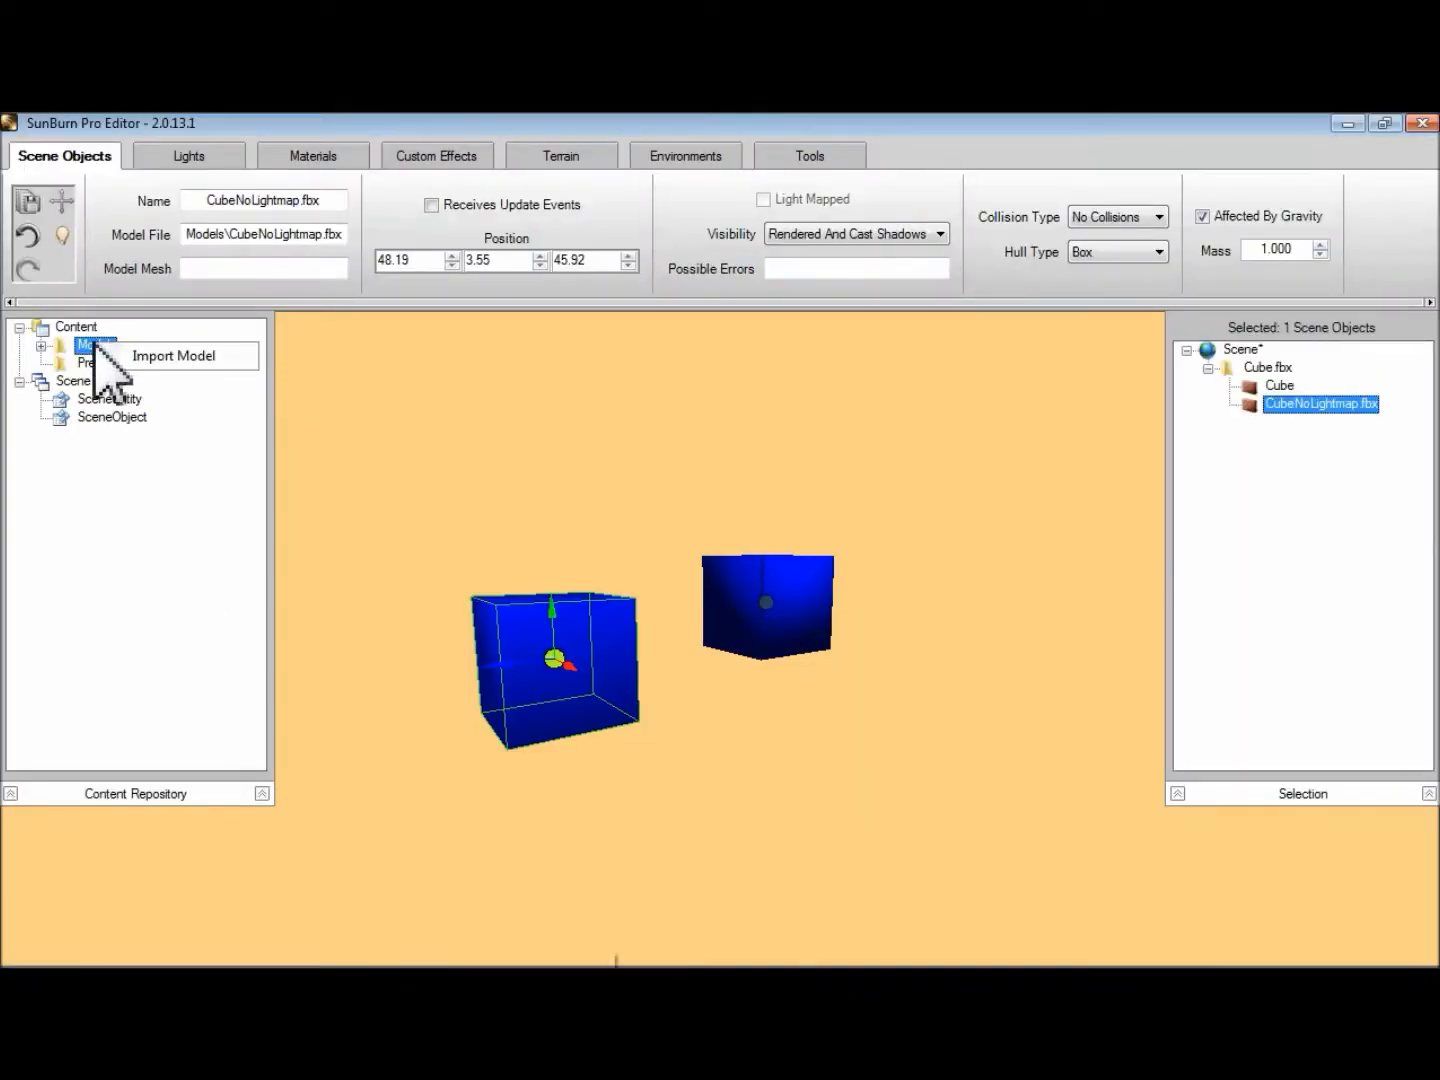
# Import CubeLightmap.fbx from the project's Models folder into the content repository of the SunBurn editor.
pyautogui.click(96, 345)
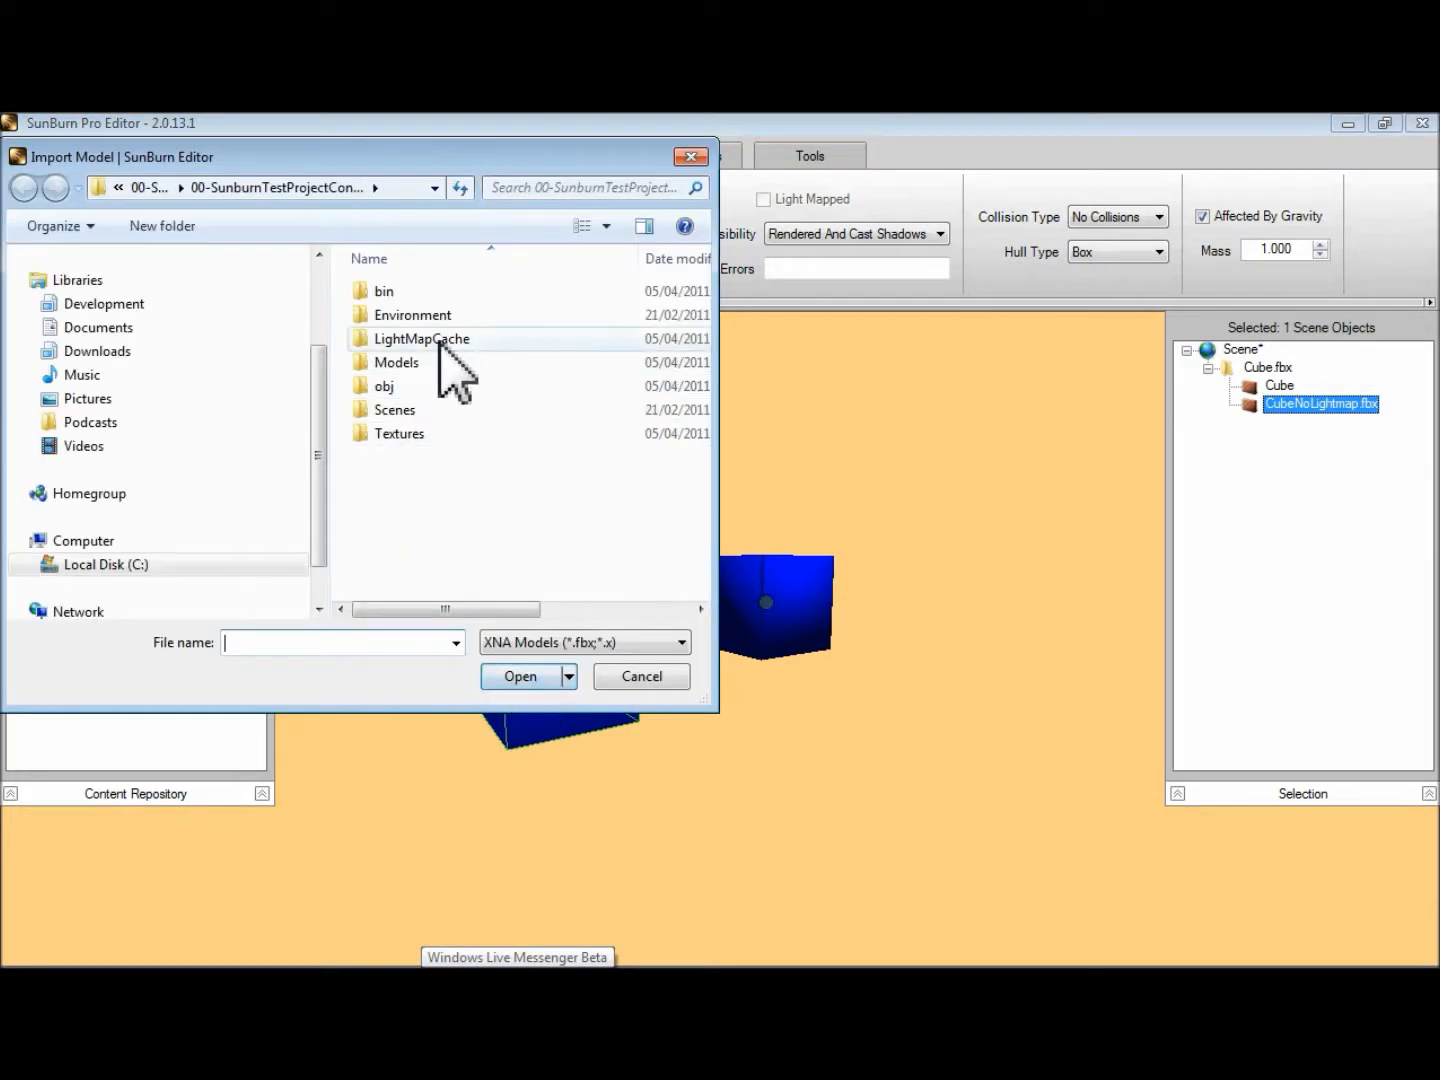
pyautogui.doubleClick(401, 362)
pyautogui.doubleClick(404, 315)
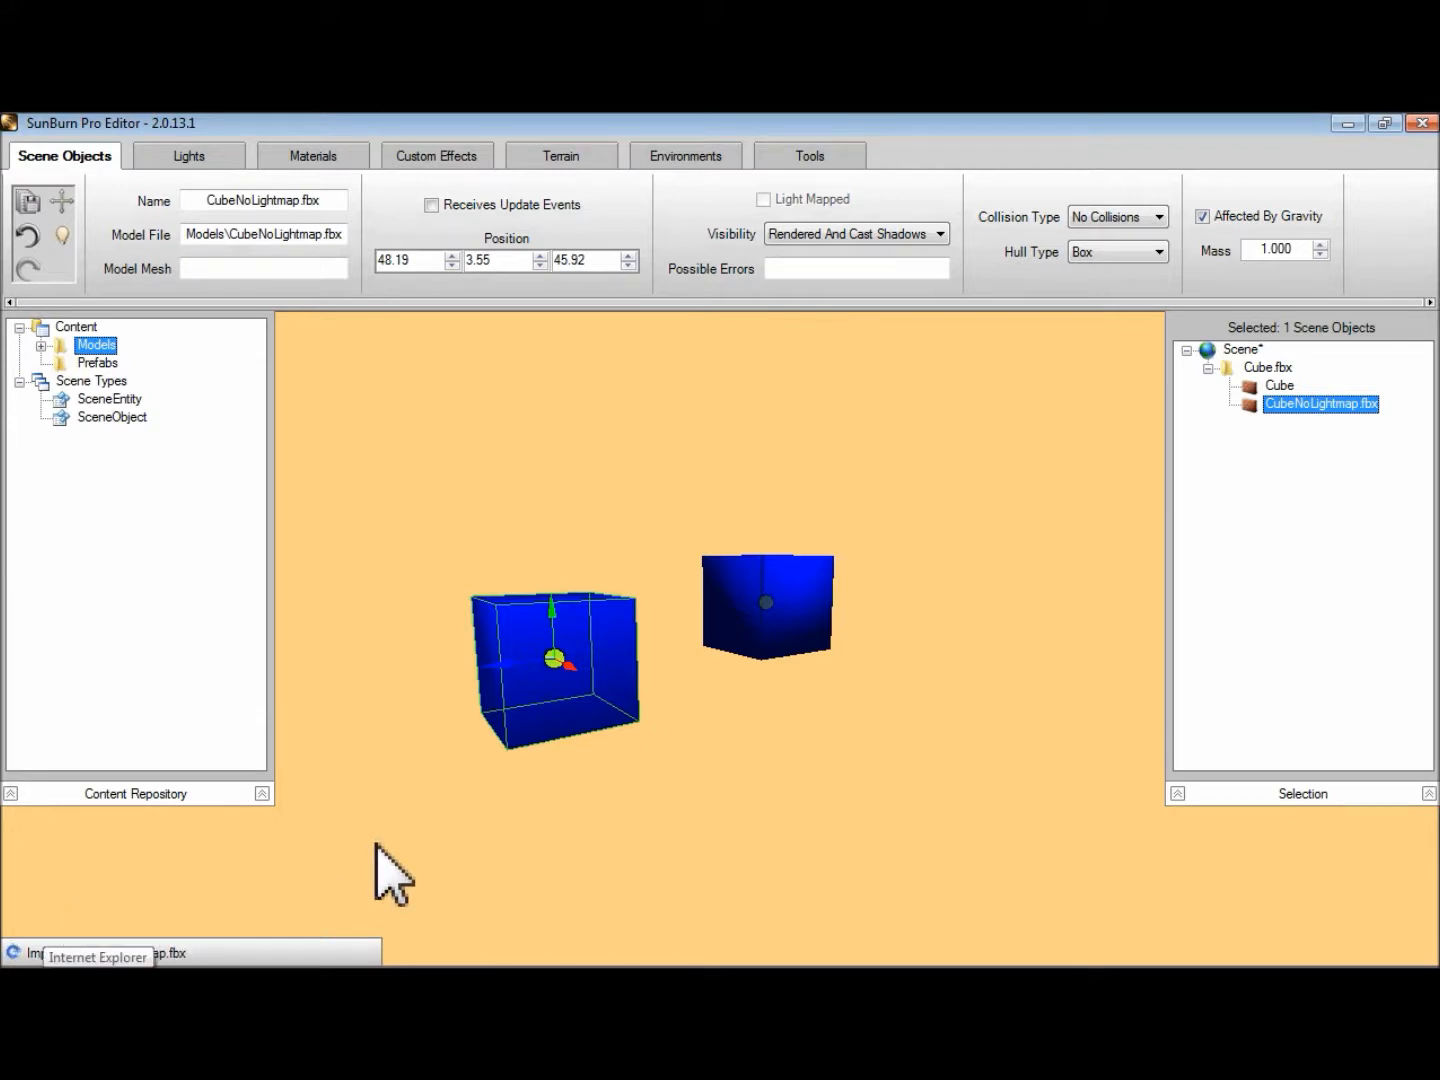
pyautogui.click(648, 966)
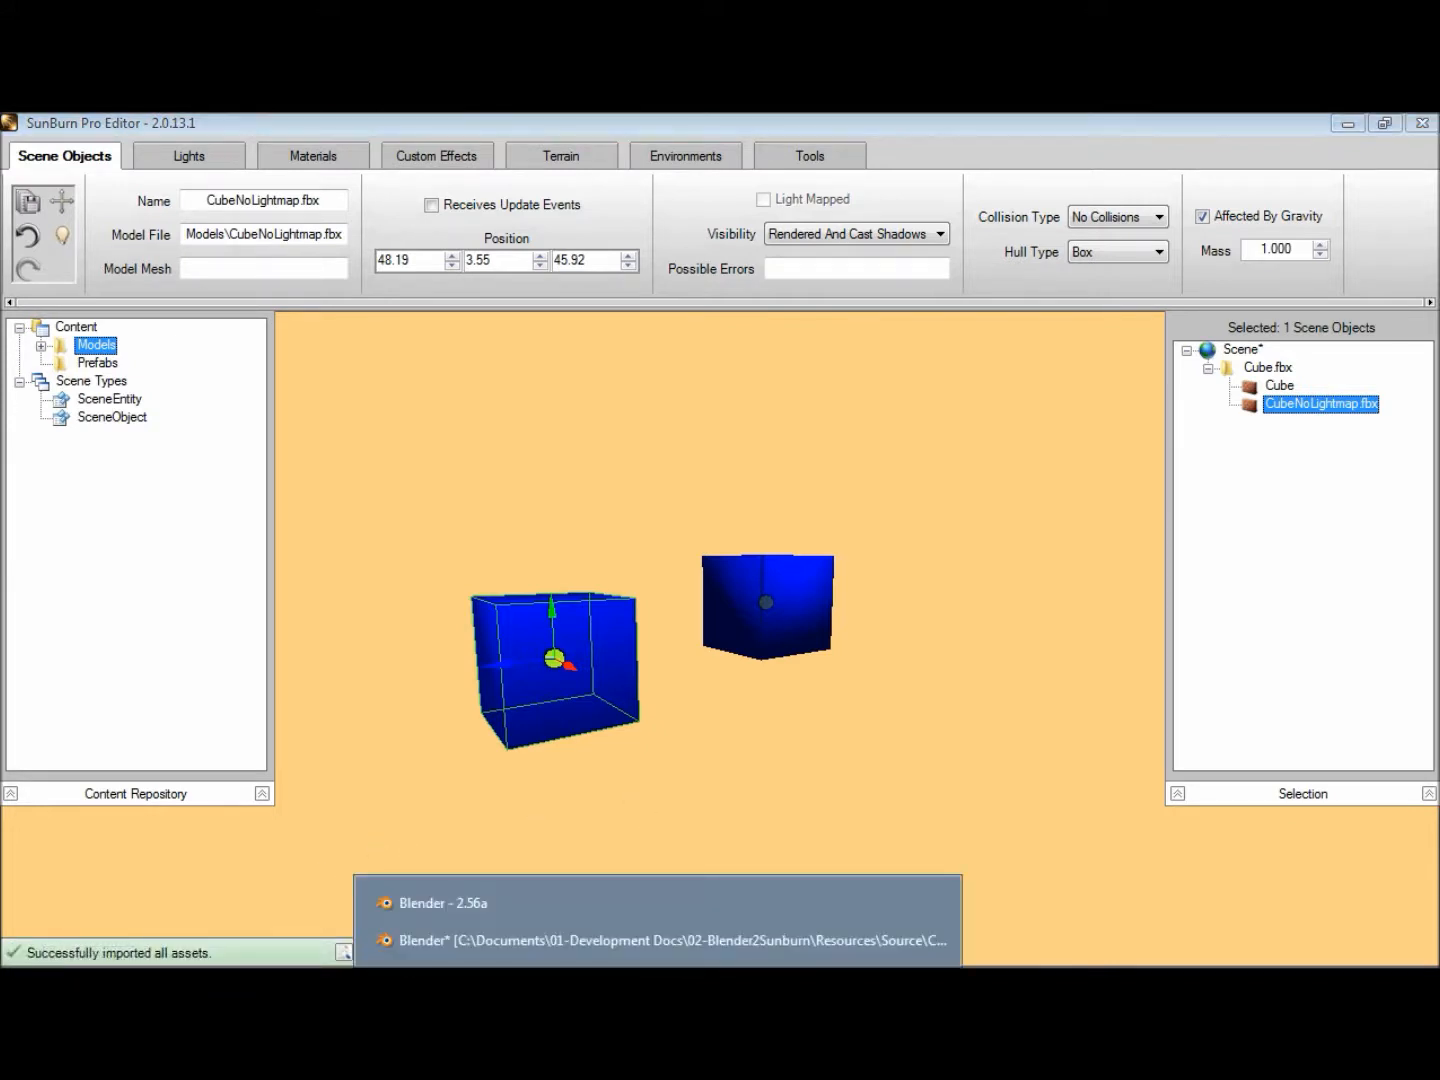
pyautogui.click(647, 945)
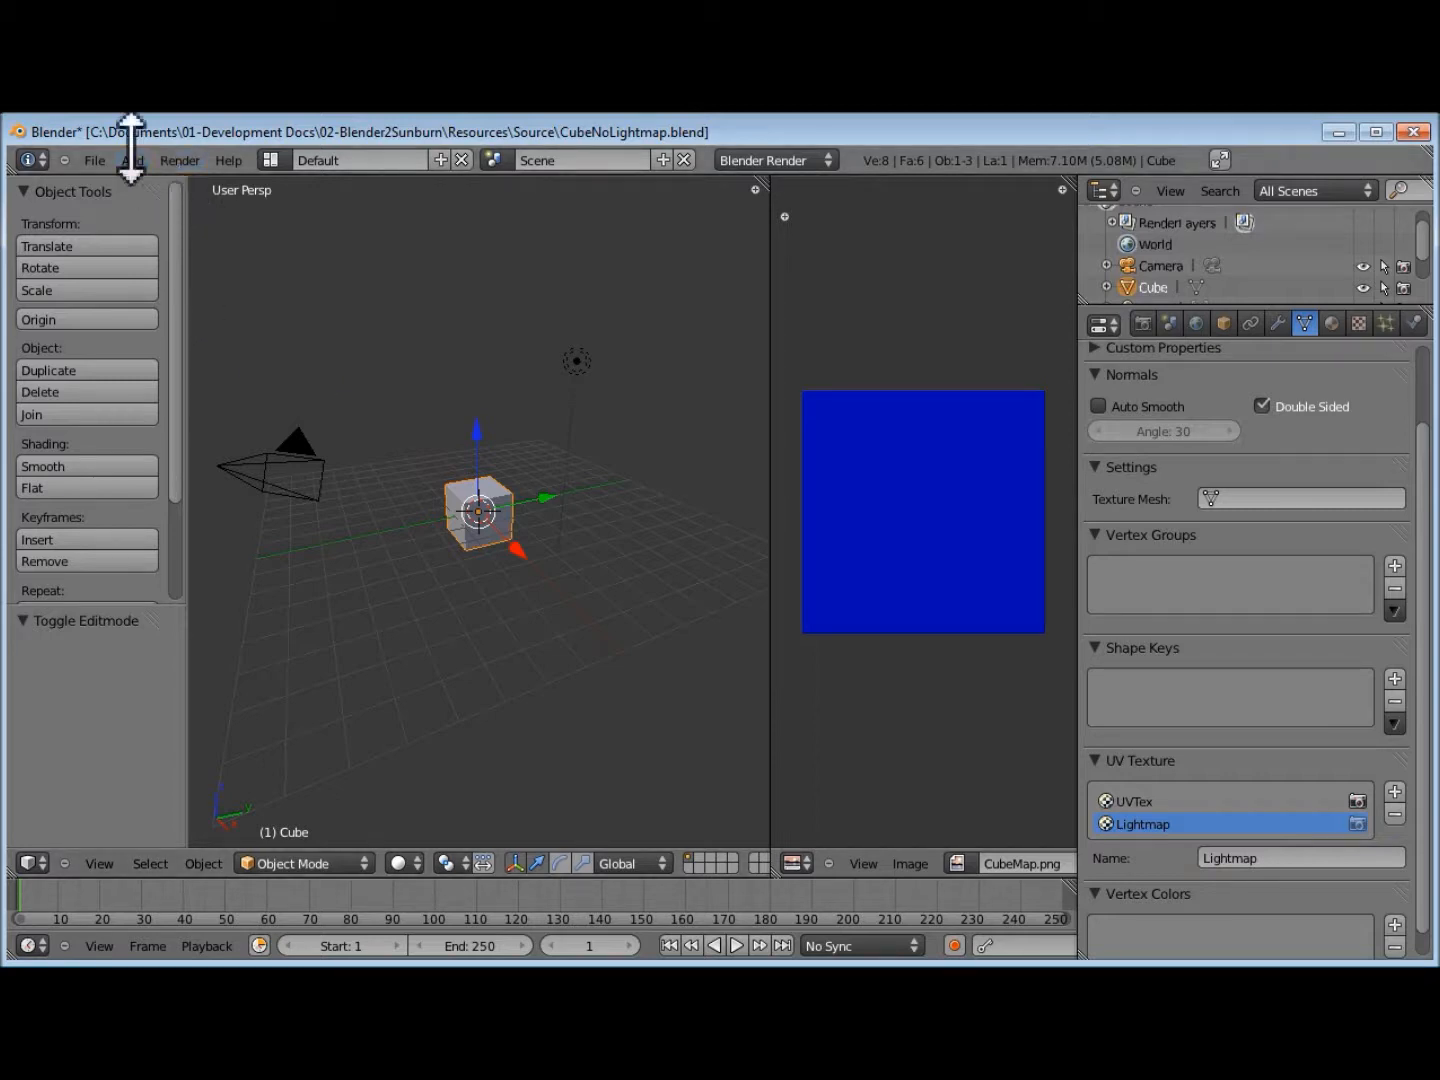
pyautogui.click(96, 161)
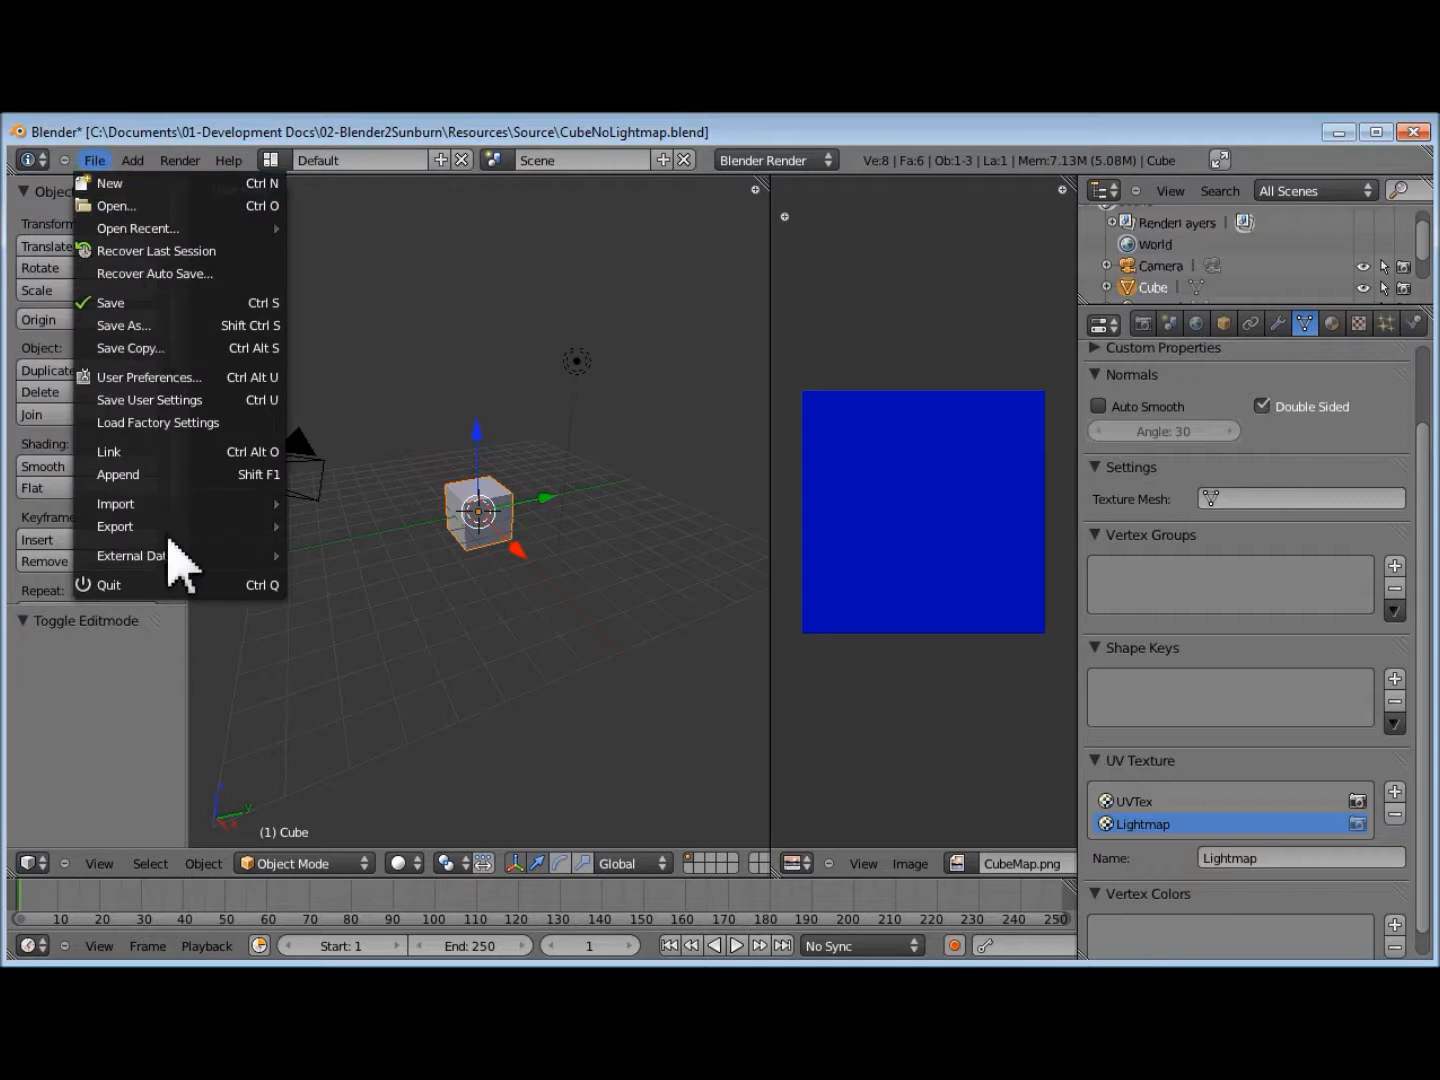
pyautogui.moveTo(181, 506)
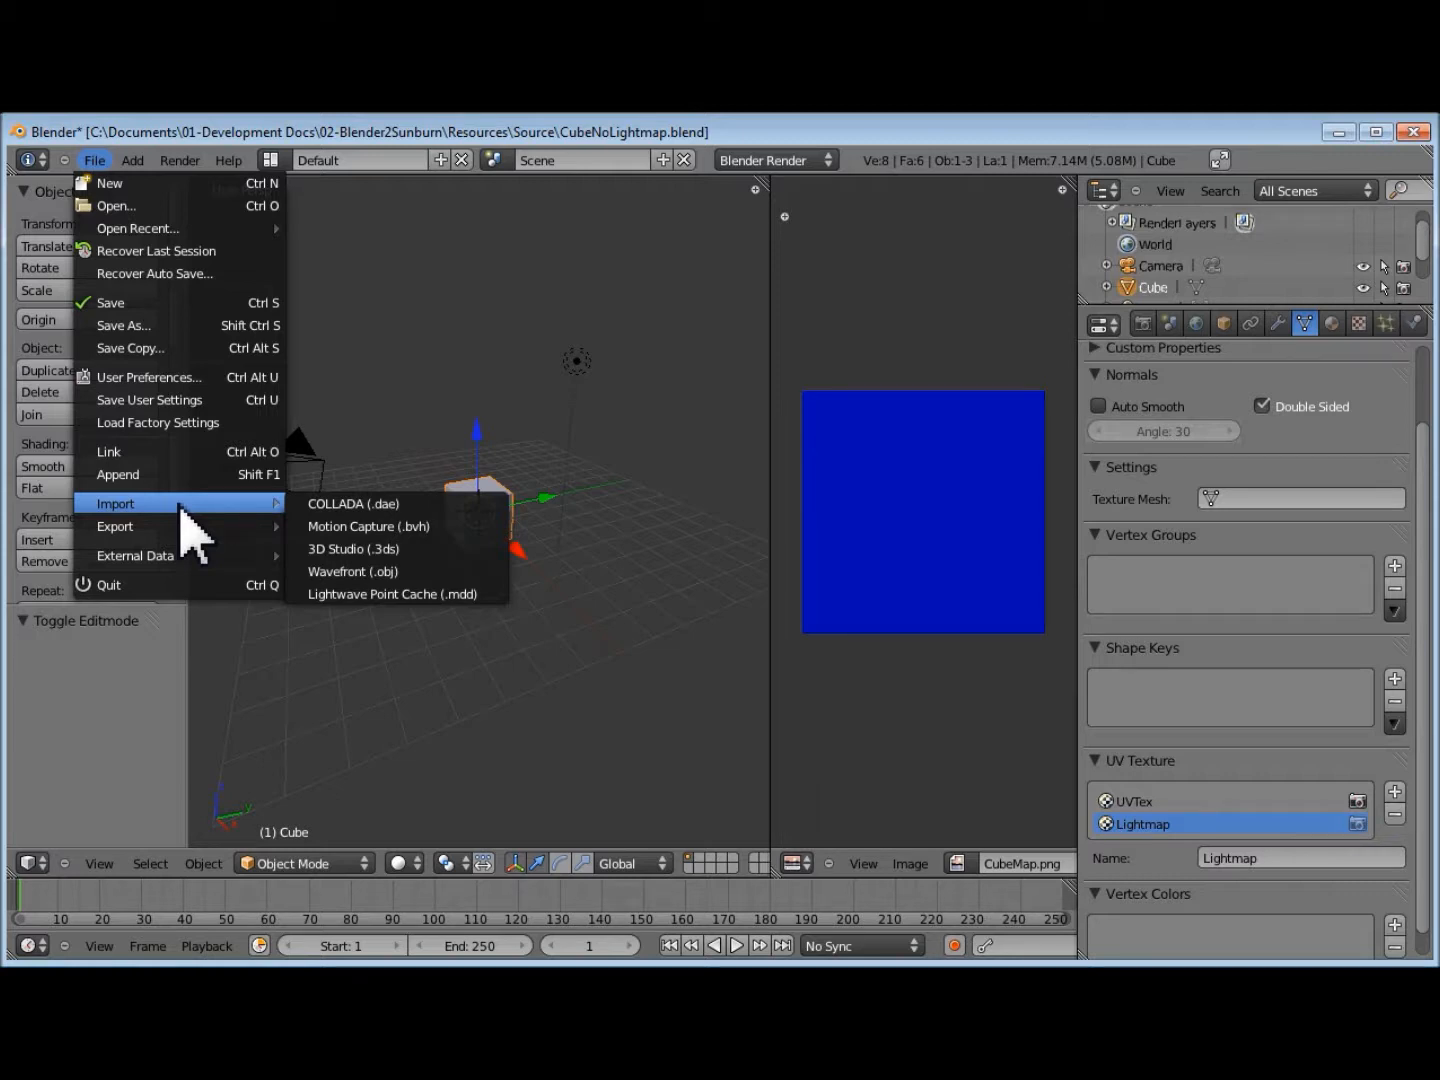
pyautogui.press('Escape')
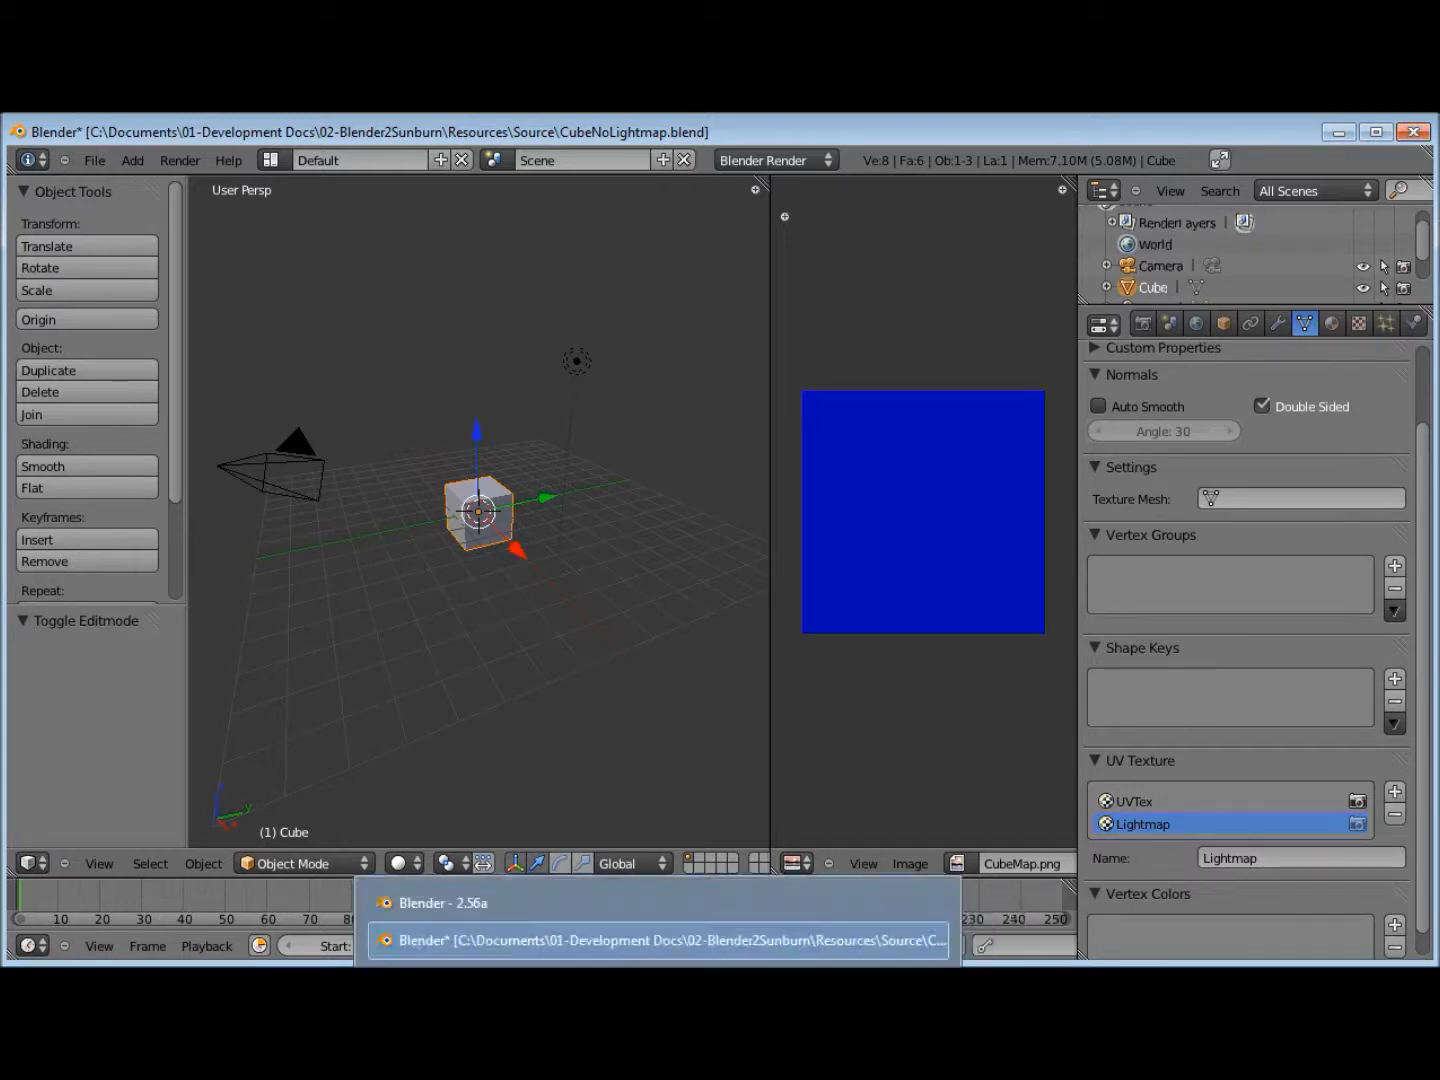
pyautogui.click(667, 942)
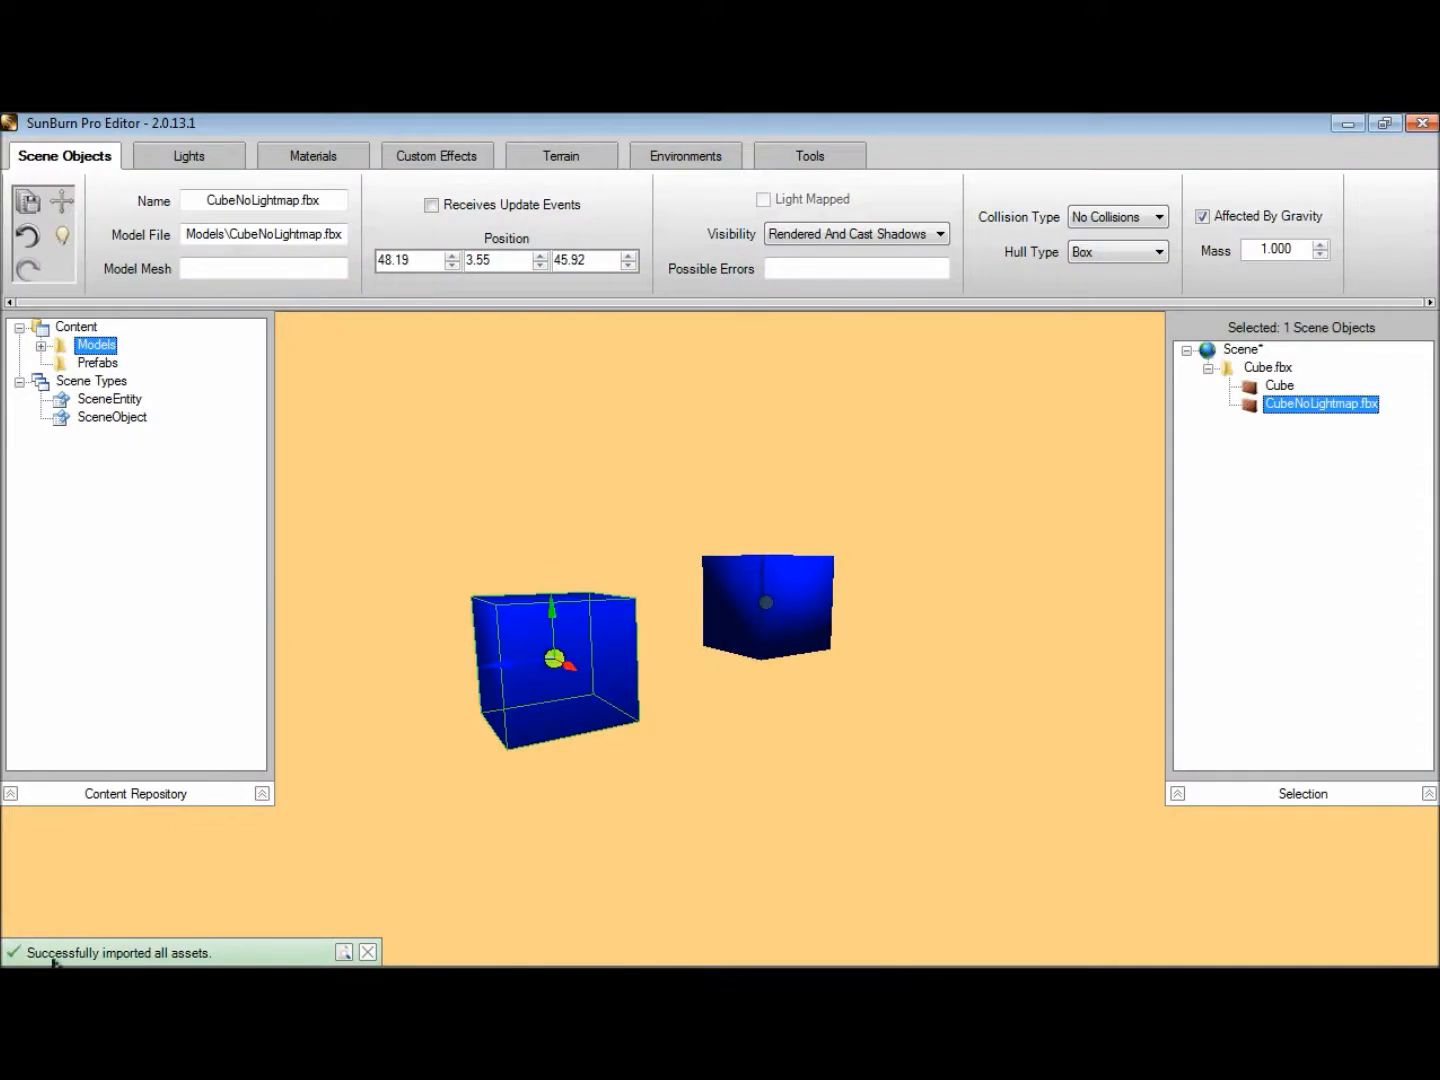
# Add the CubeLightmap.fbx model to the scene's Cube.fbx folder, raised to a height of about 25.45 and set as Light Mapped.
pyautogui.click(41, 345)
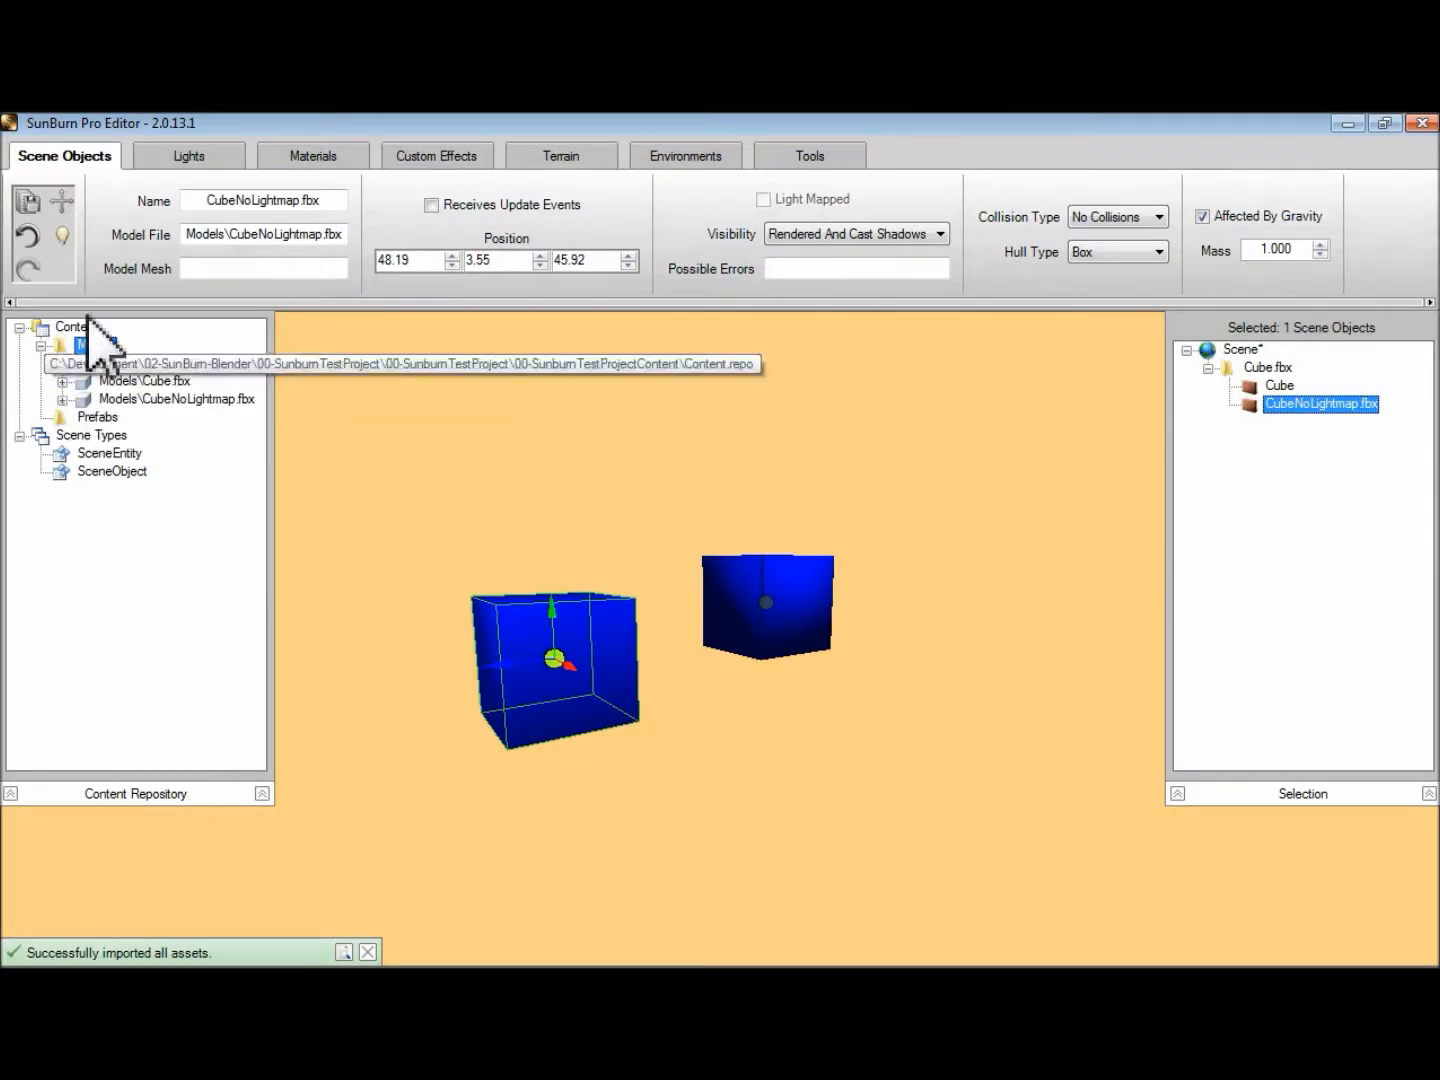
pyautogui.moveTo(175, 365); pyautogui.dragTo(1283, 366)
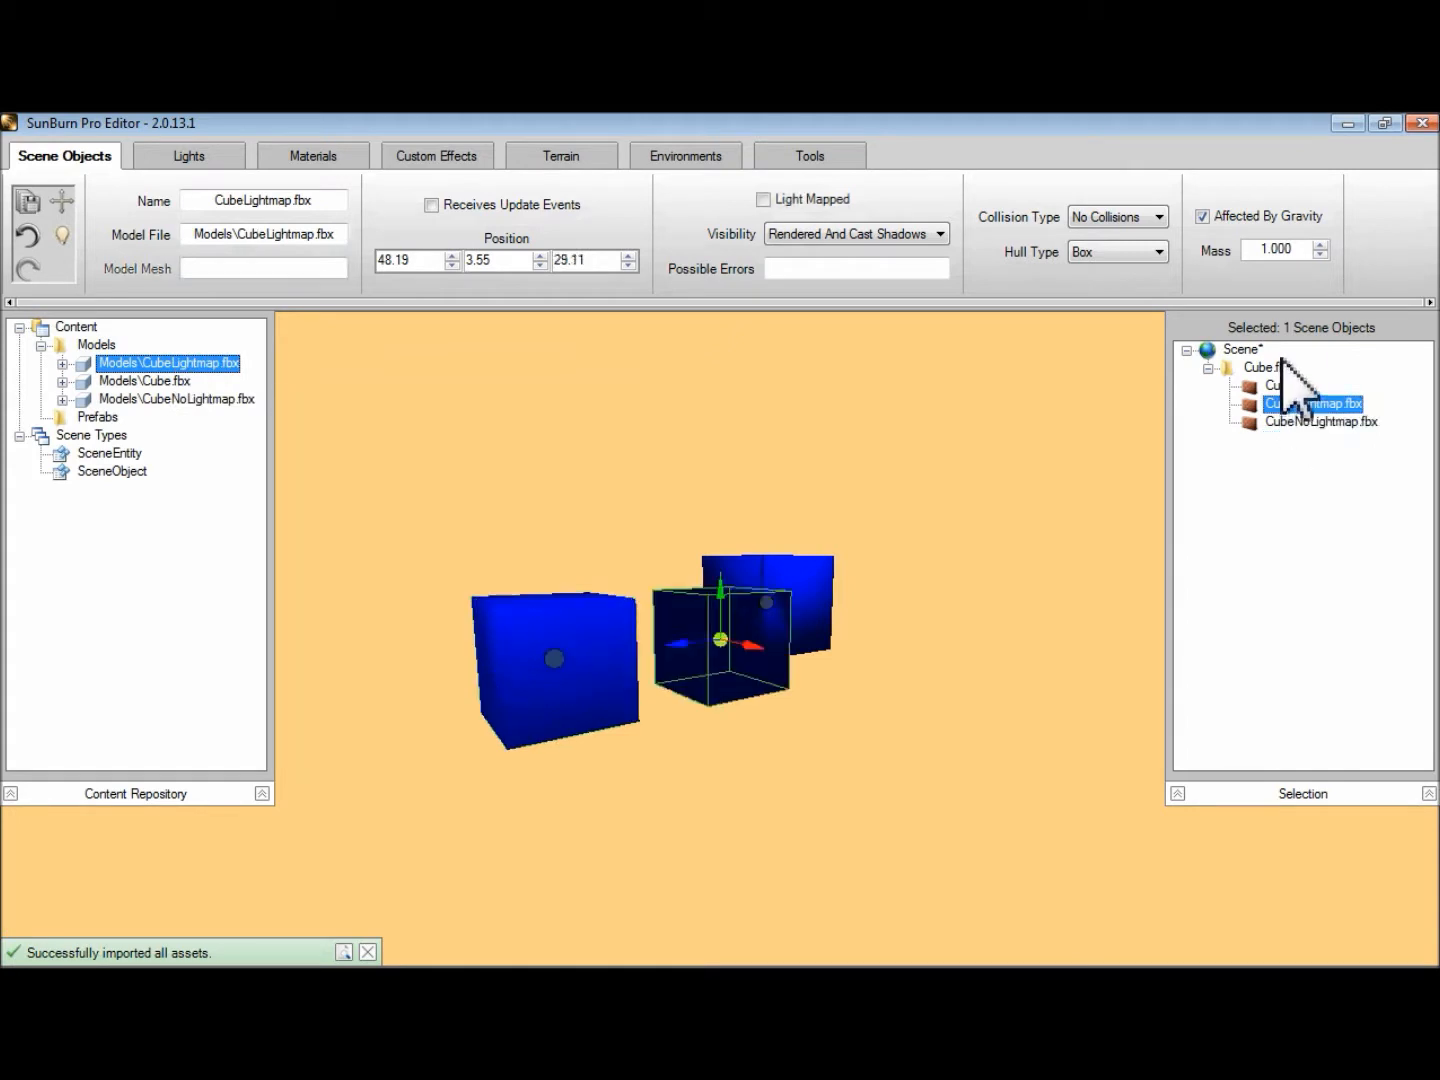
pyautogui.moveTo(722, 592); pyautogui.dragTo(705, 366)
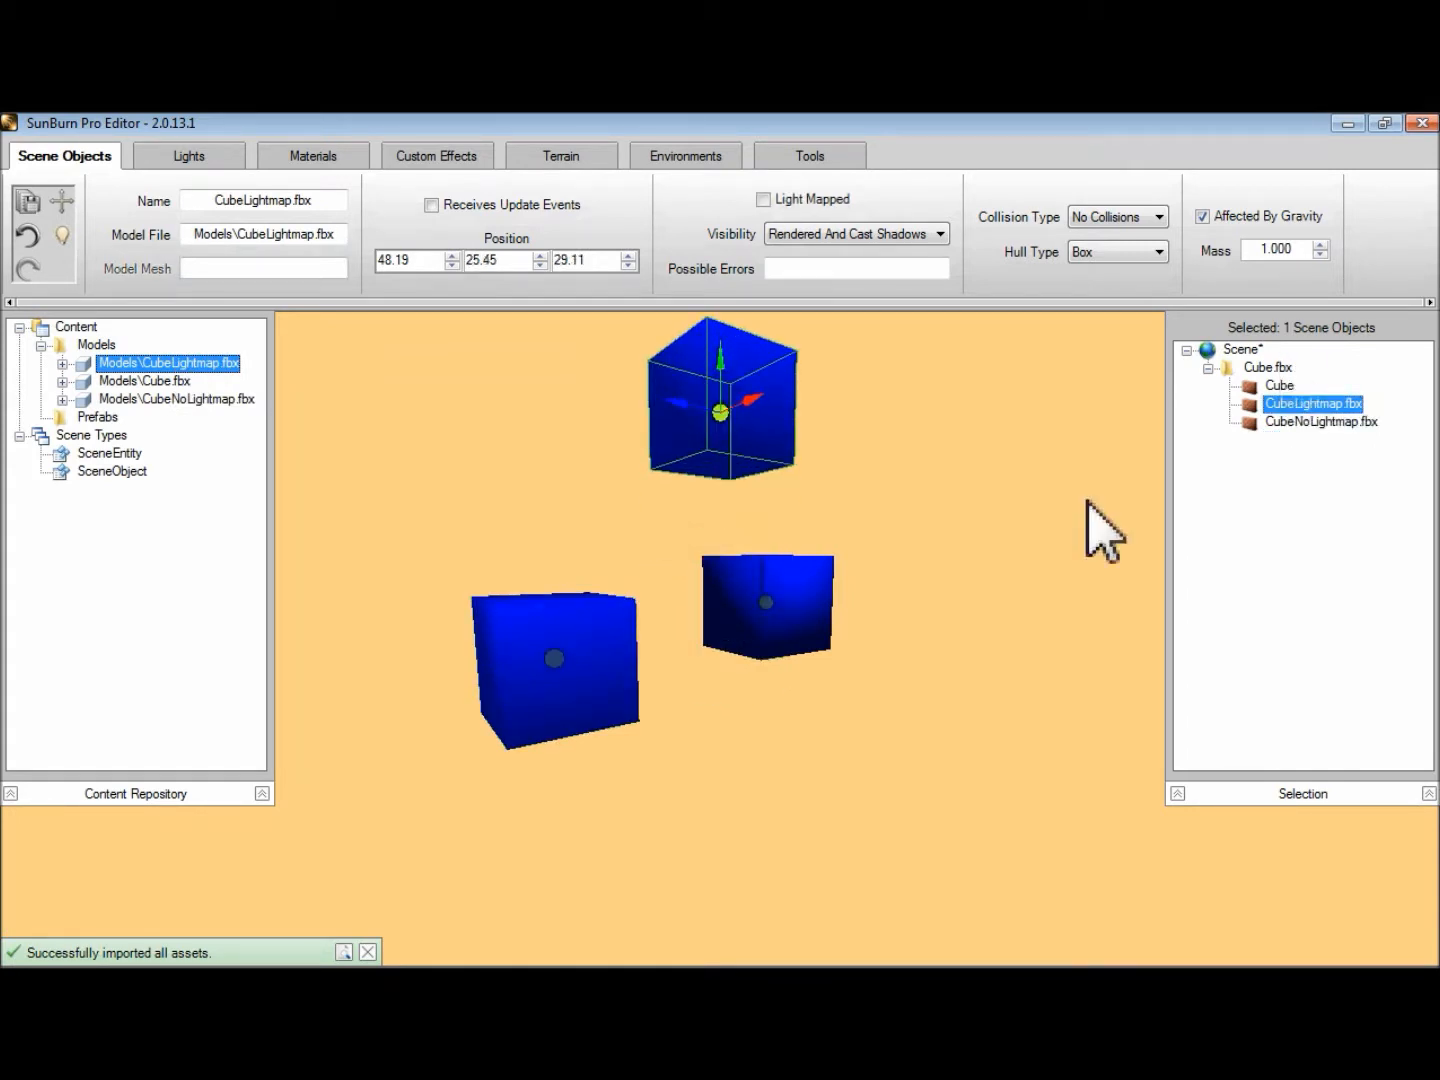
pyautogui.click(763, 199)
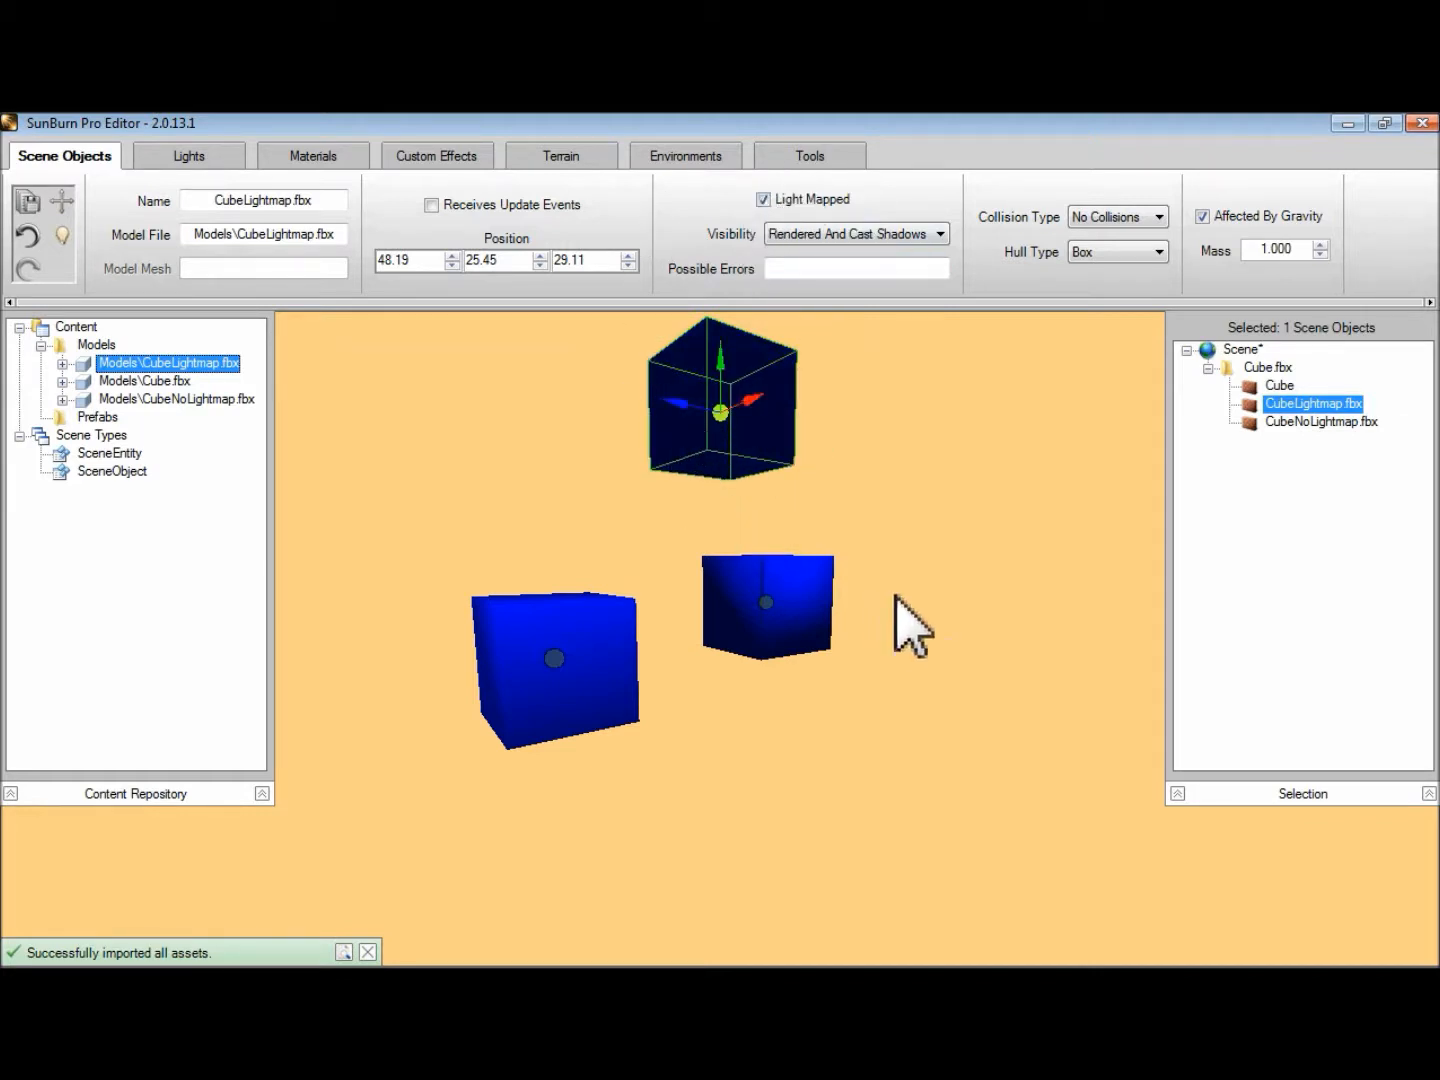
# Check the Light Mapped setting of the Ambient Lighting and Sun lights, and relight the scene.
pyautogui.click(180, 156)
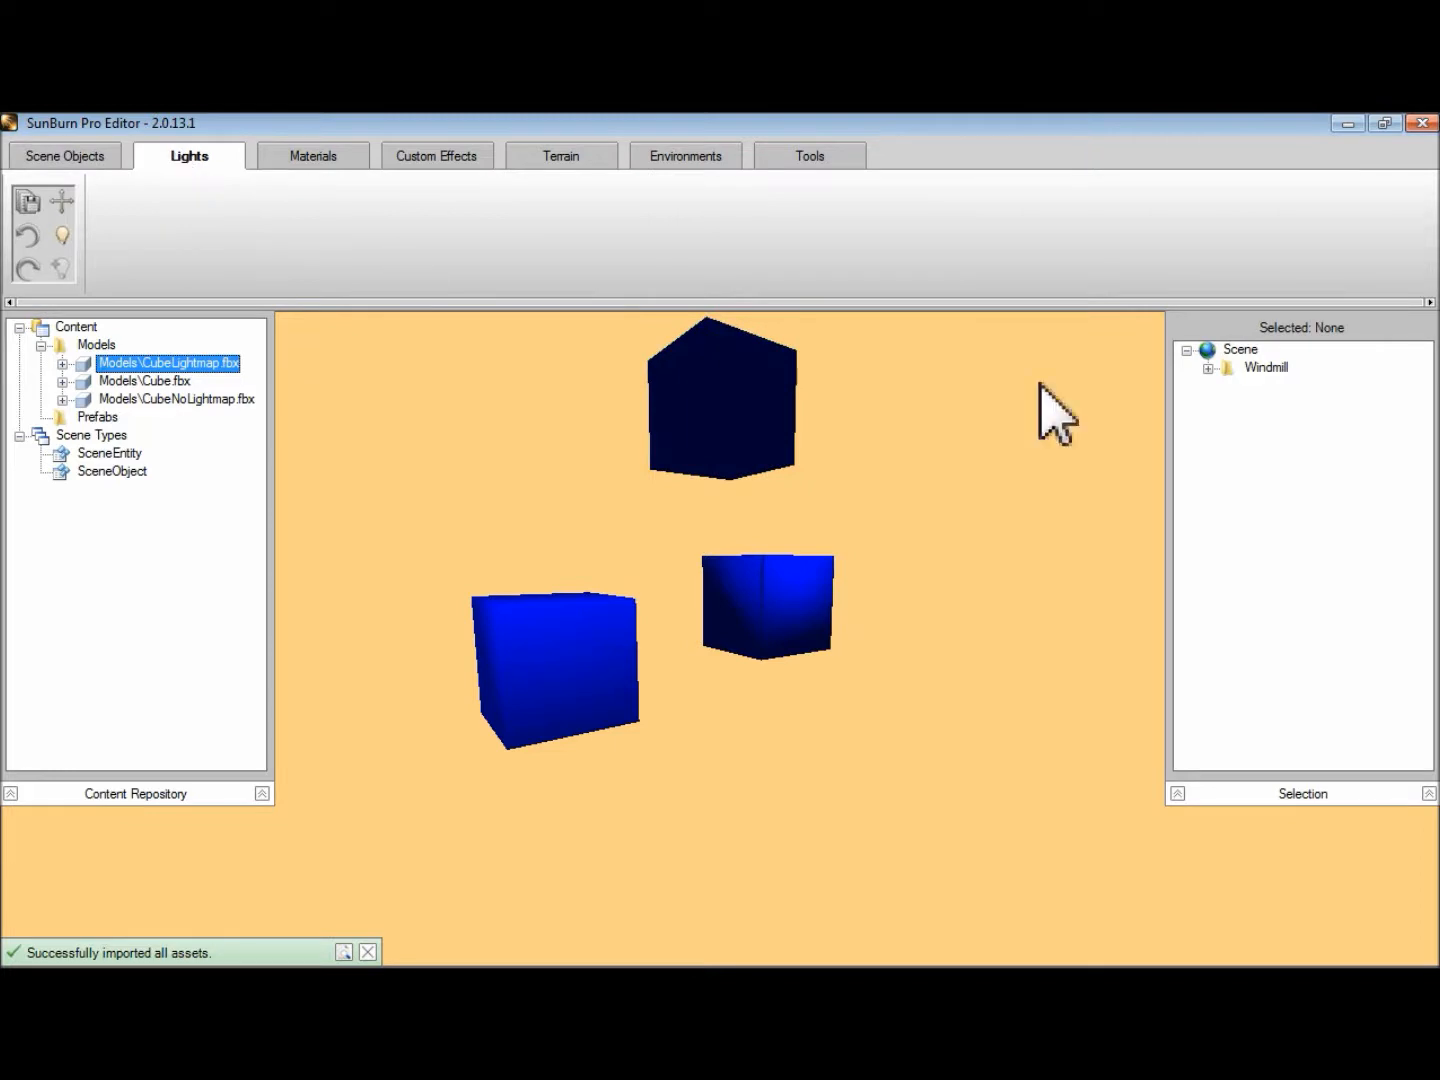
pyautogui.click(1206, 368)
pyautogui.click(1282, 386)
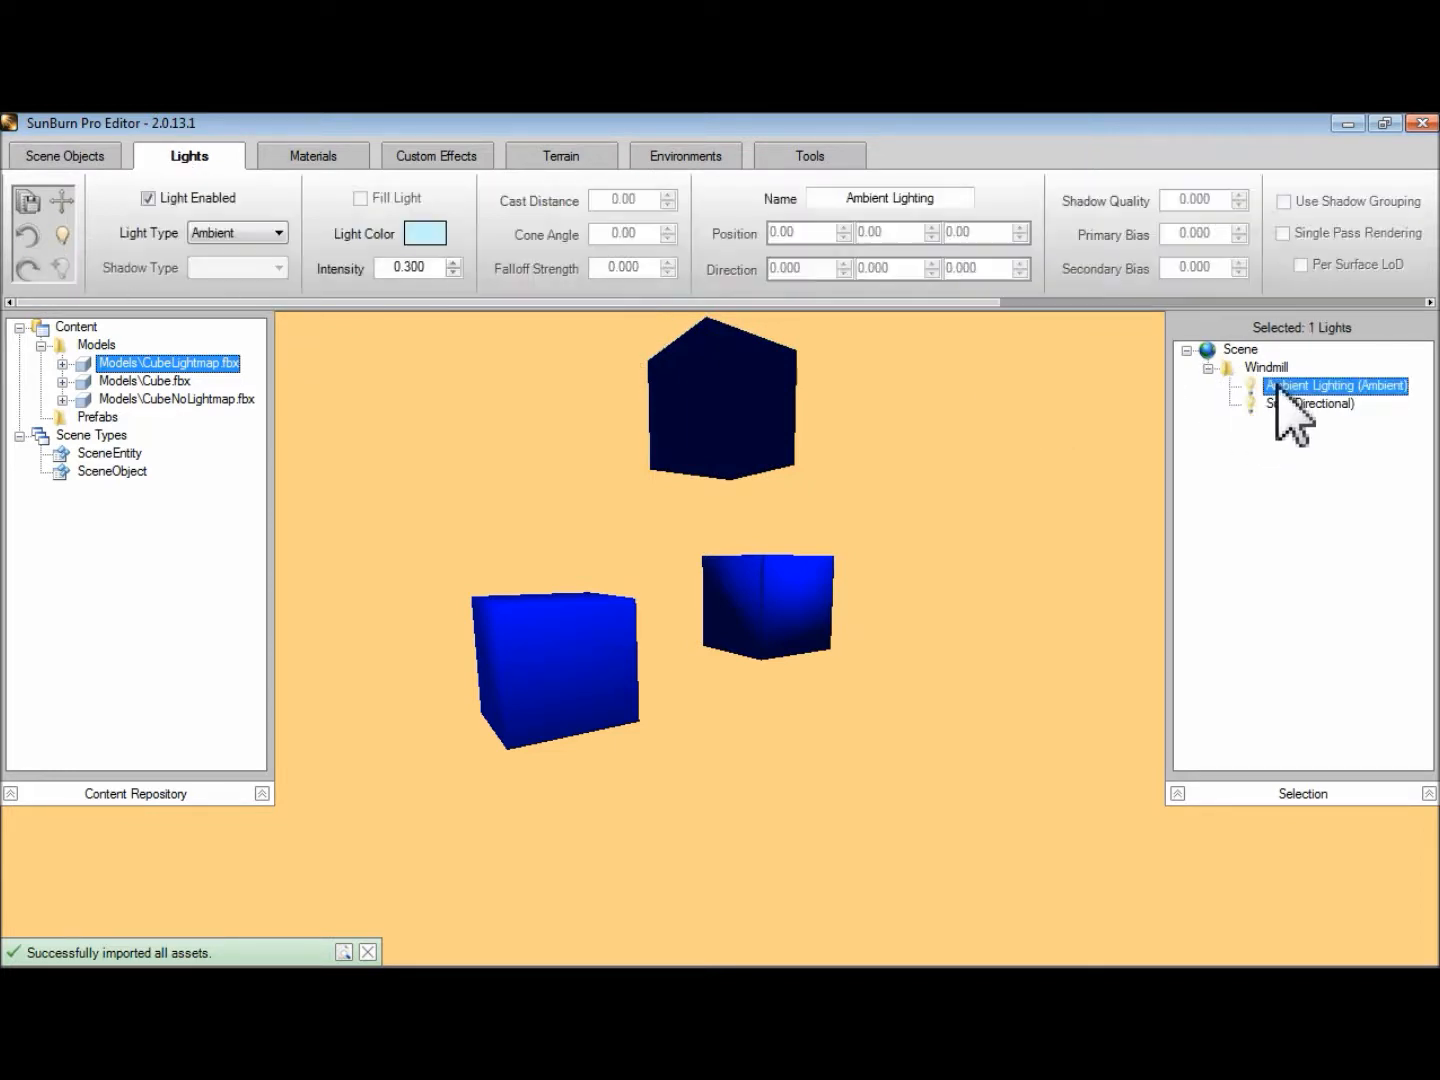
pyautogui.click(1318, 300)
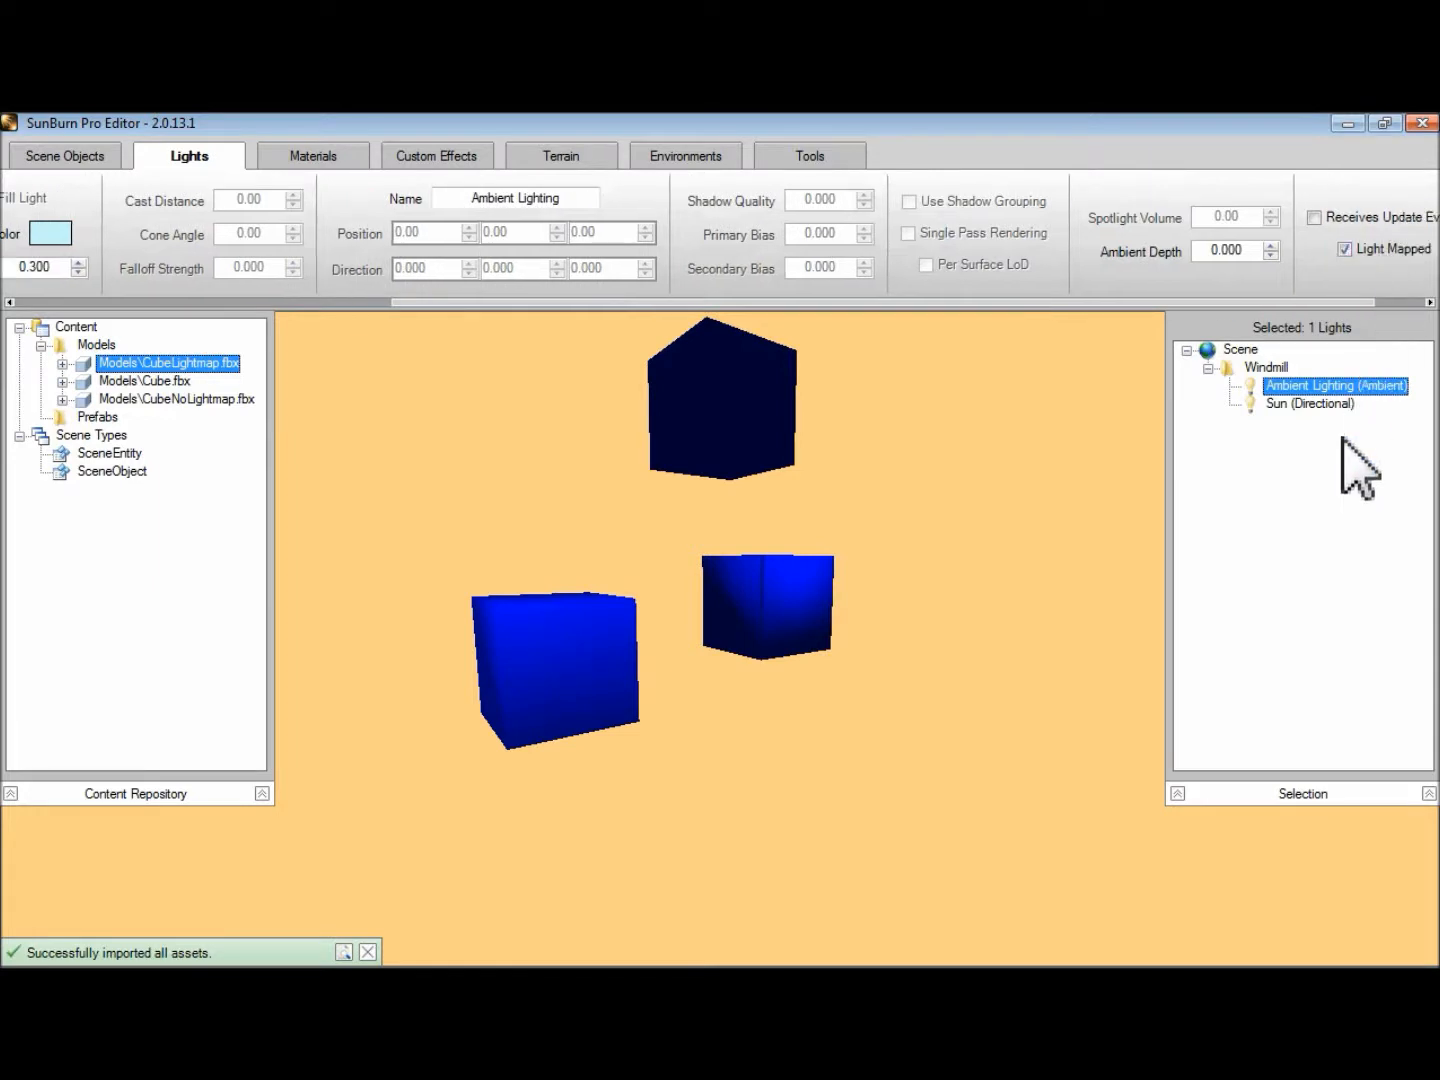
pyautogui.click(1337, 404)
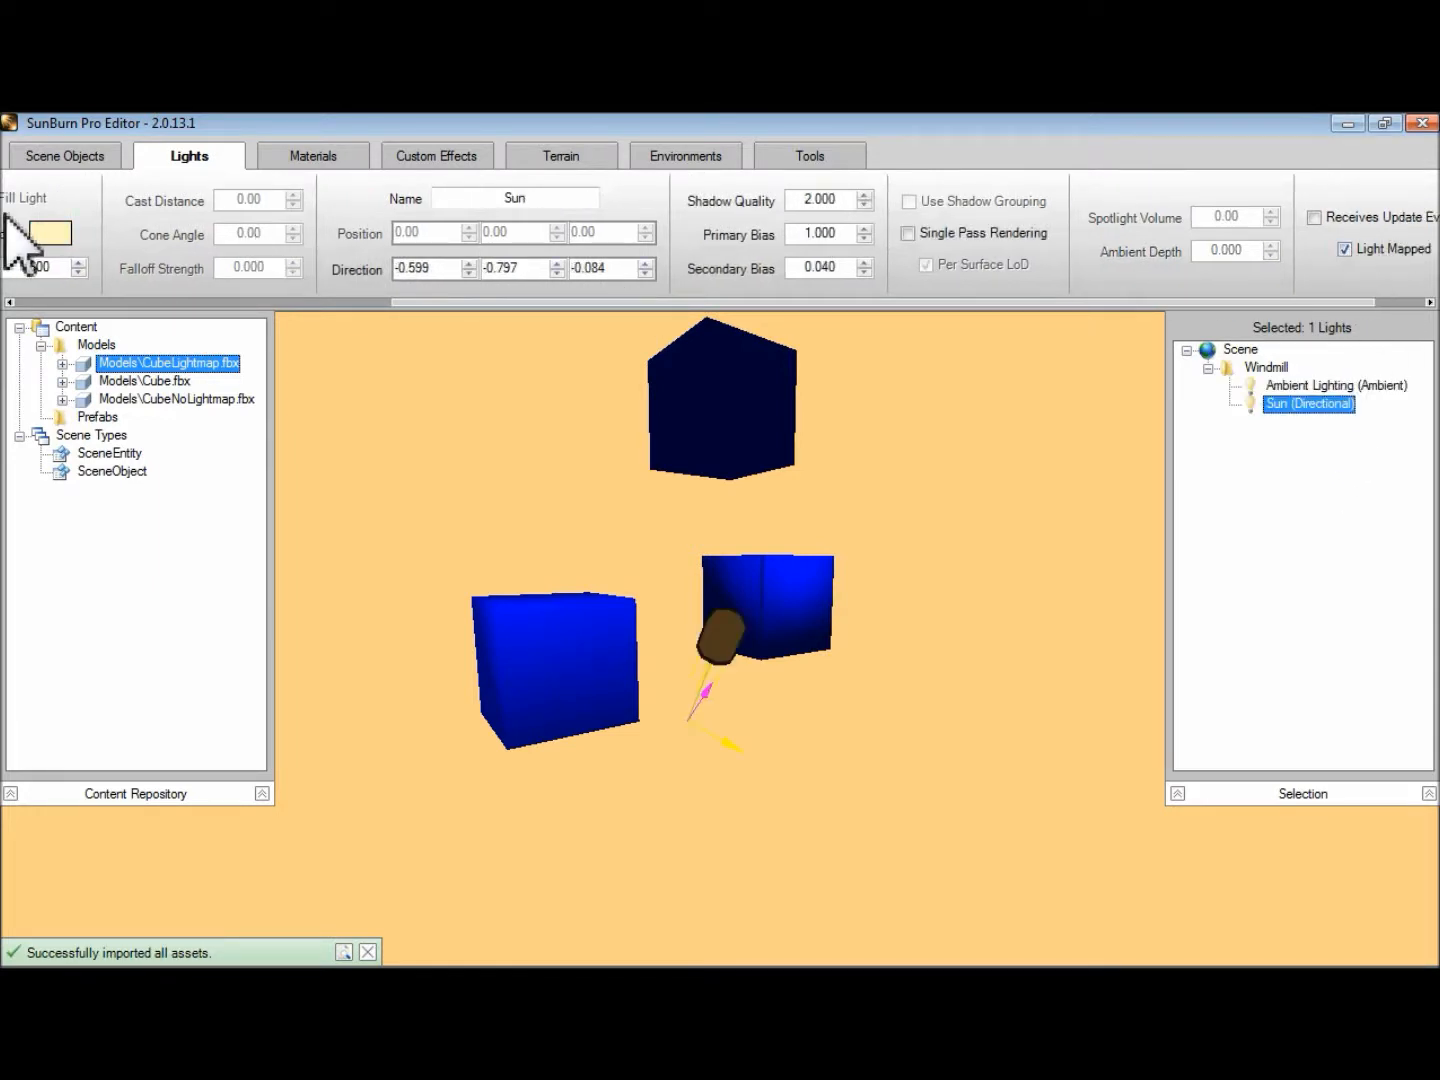
pyautogui.click(190, 301)
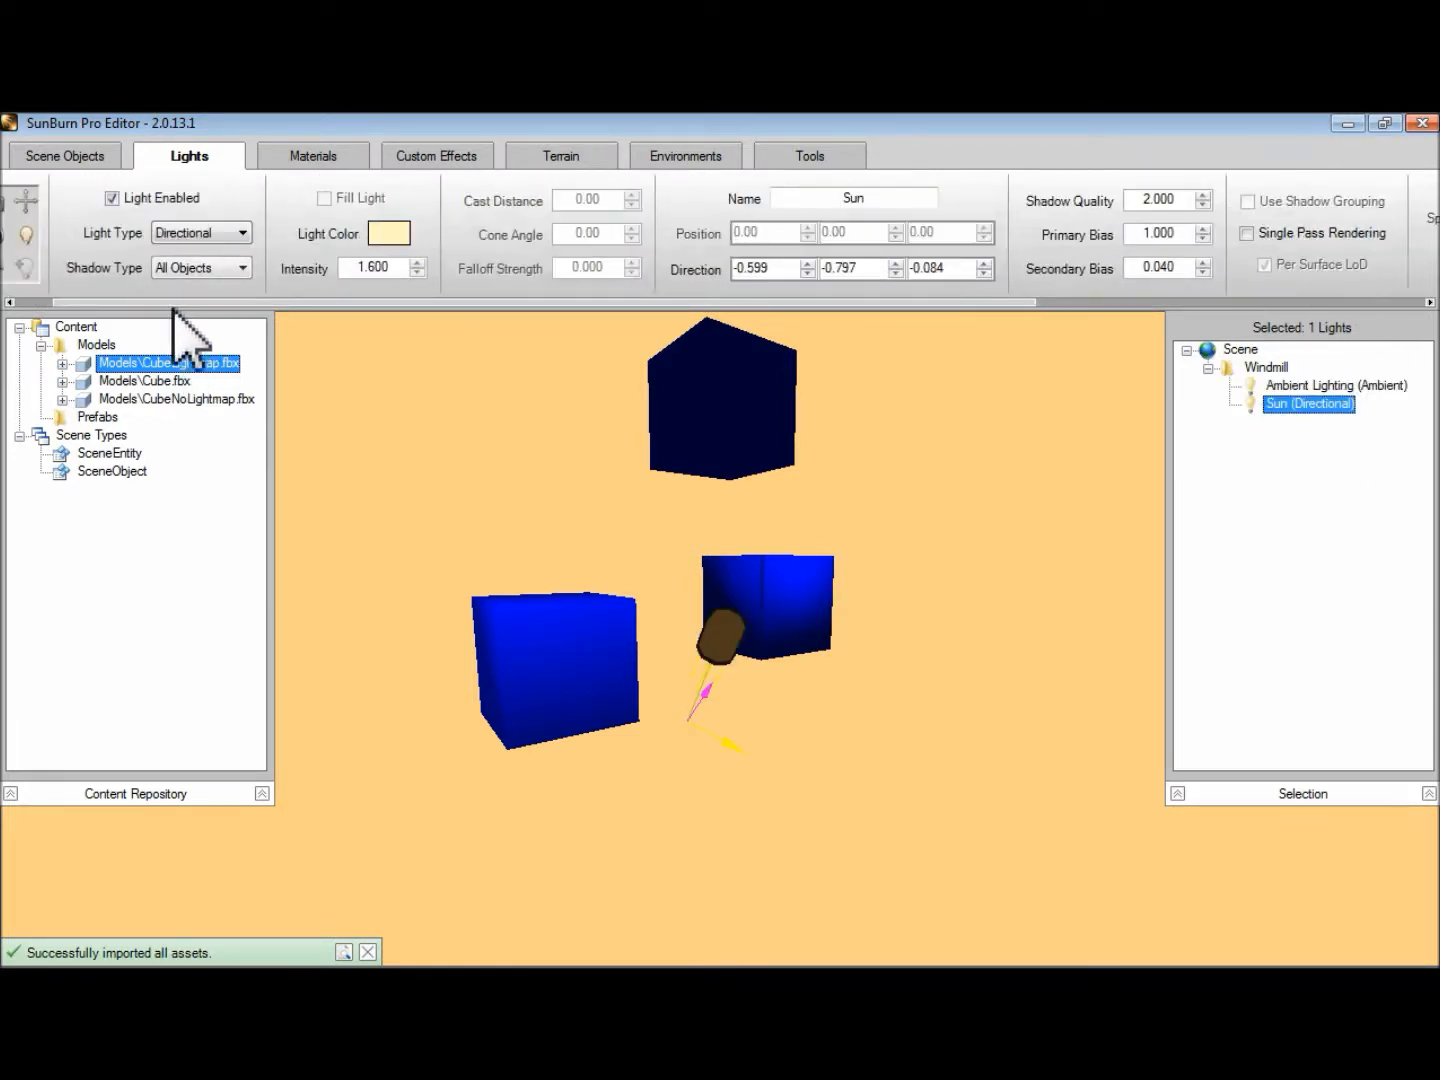
pyautogui.click(25, 235)
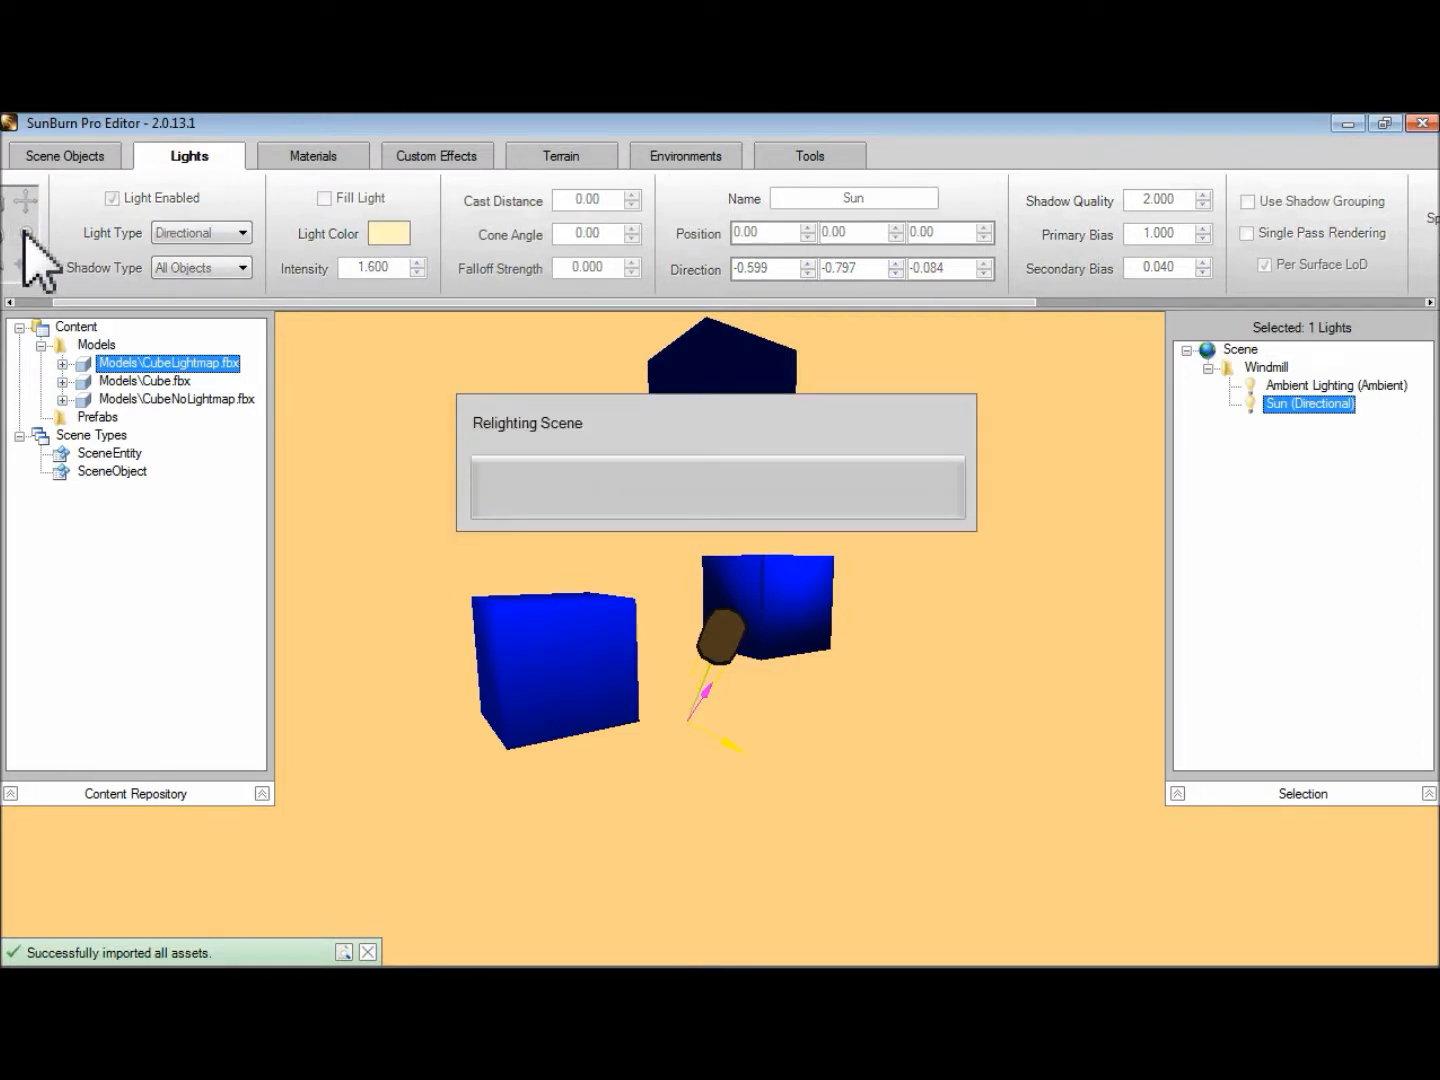